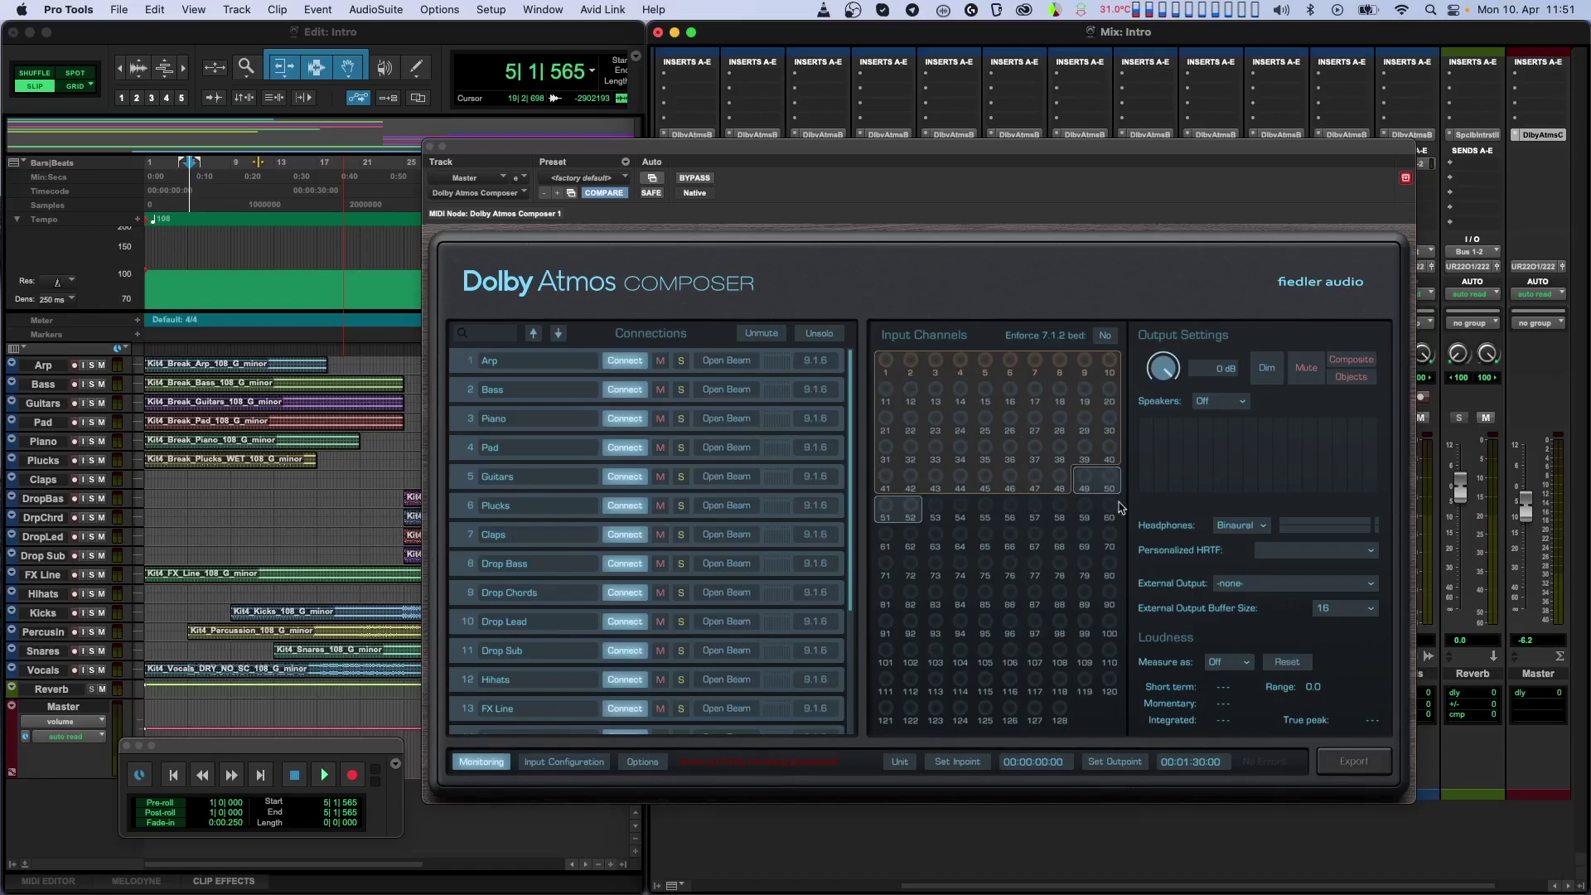
Step: Mute the object channels in Output Settings and bring up the Vocals track's Dolby Atmos Beam panner
{"action": "left_click", "coordinate": [1305, 367]}
{"action": "left_click", "coordinate": [1429, 136]}
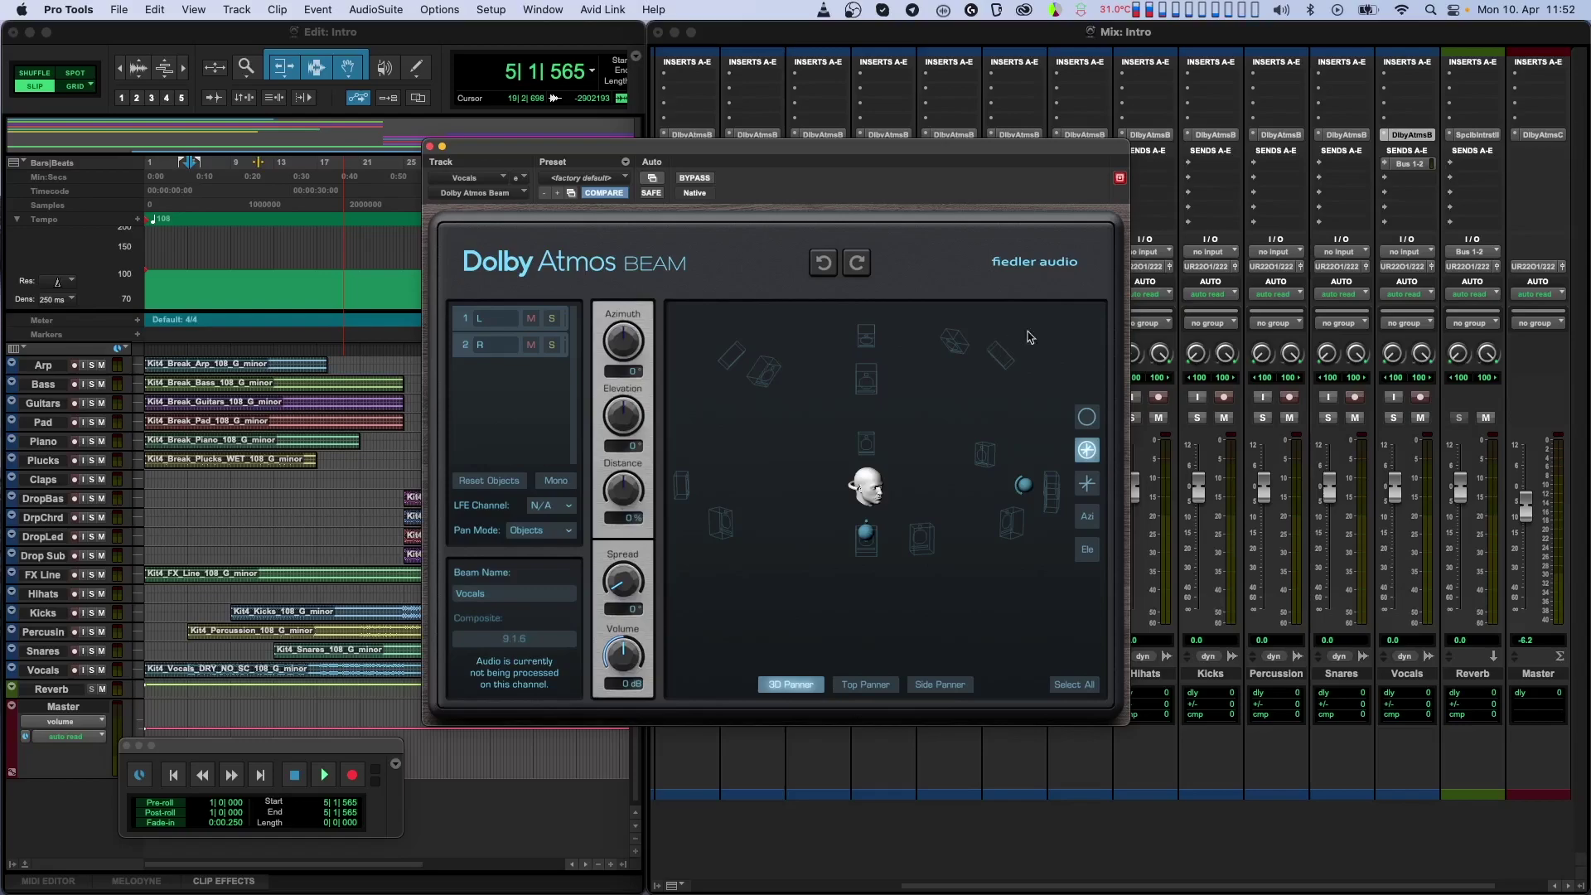
Step: From the Mix window, reopen the DlbyAtmsC Composer insert on the Master strip
{"action": "left_click", "coordinate": [1539, 137]}
{"action": "left_click", "coordinate": [1539, 137]}
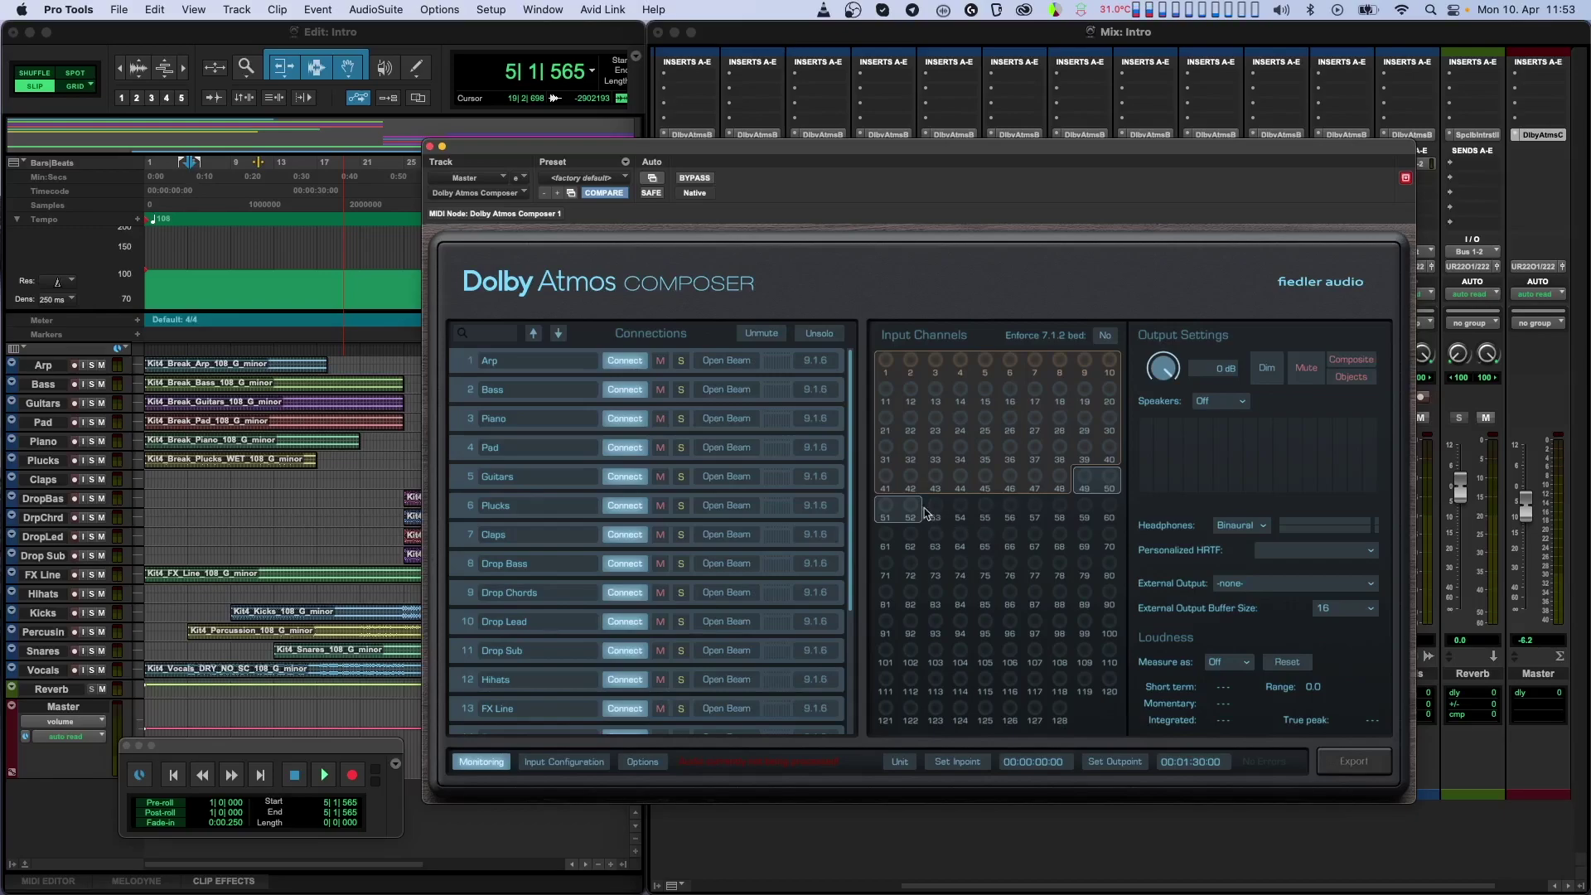
Step: Change the Pad connection's format from 9.1.6 to Objects
{"action": "left_click", "coordinate": [822, 451]}
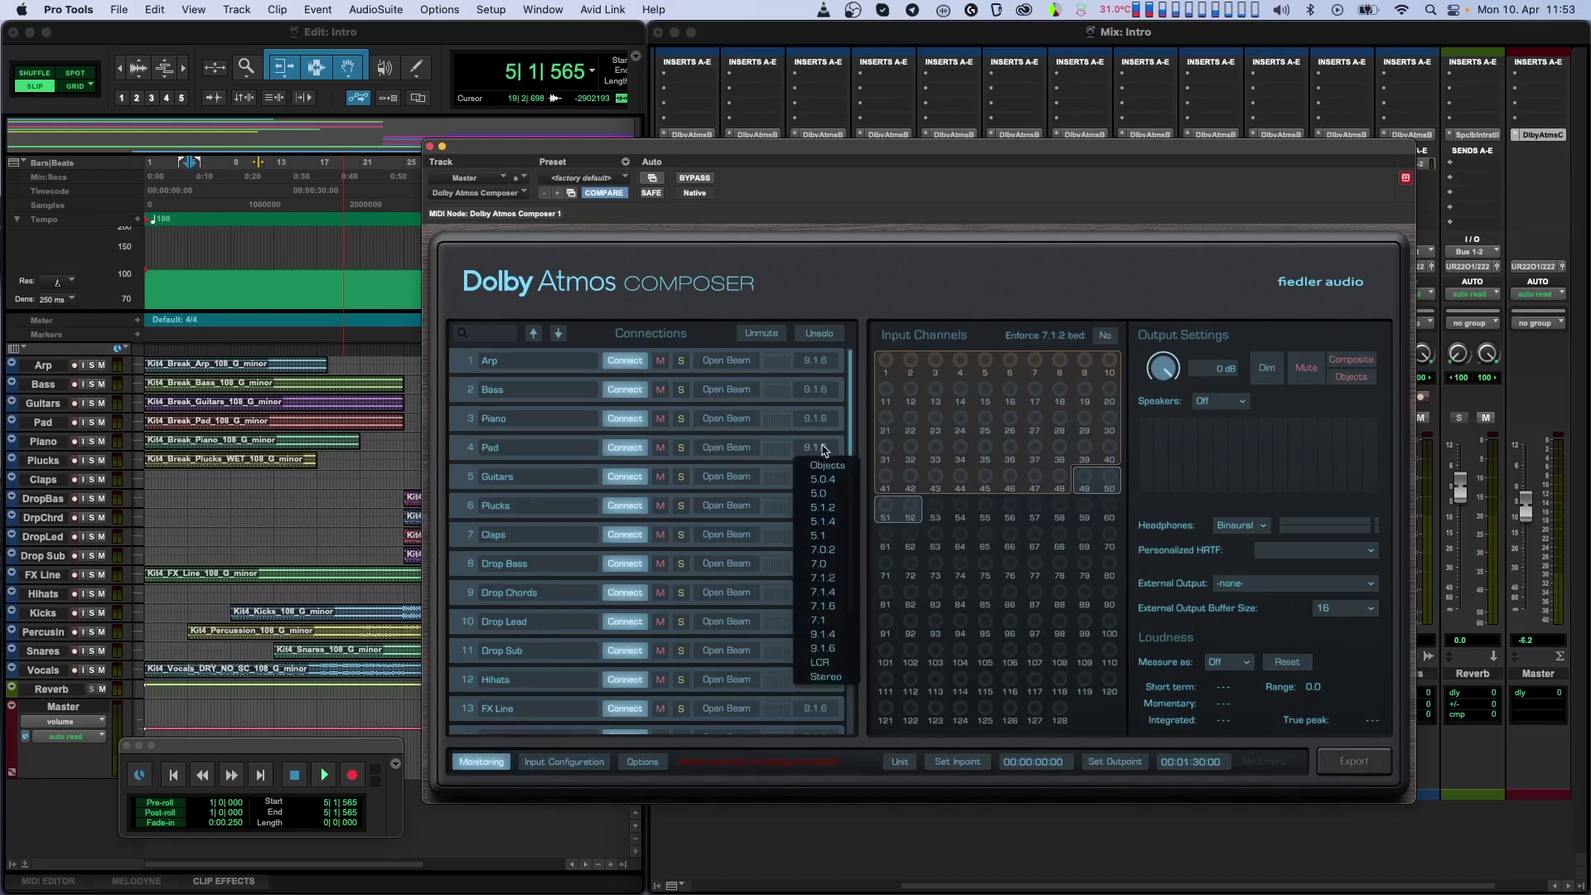
{"action": "left_click", "coordinate": [824, 465]}
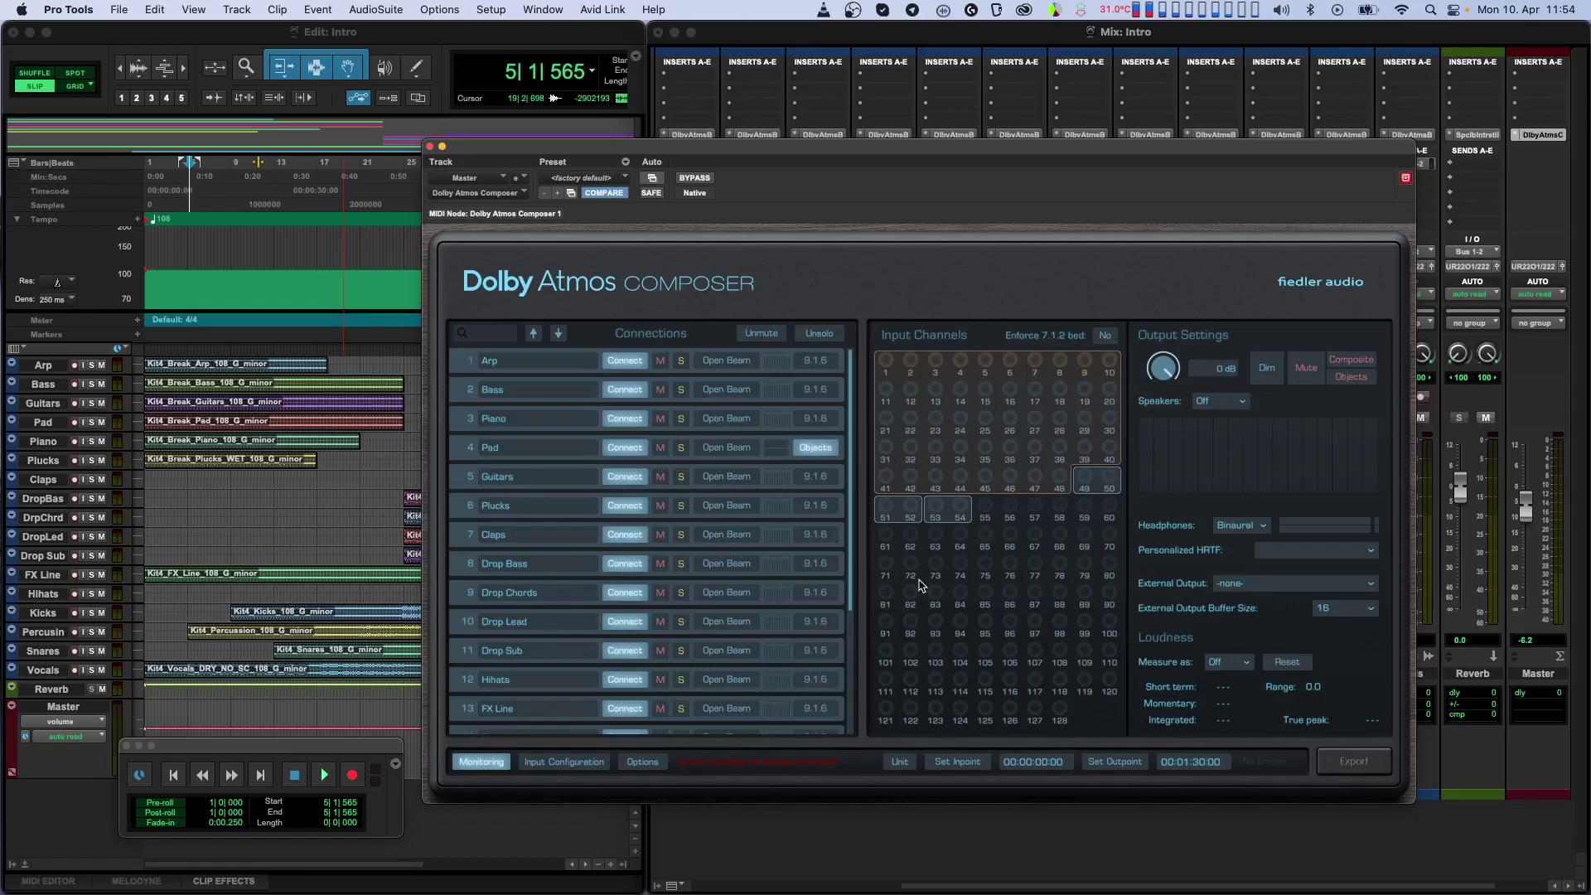
{"action": "left_click", "coordinate": [812, 359]}
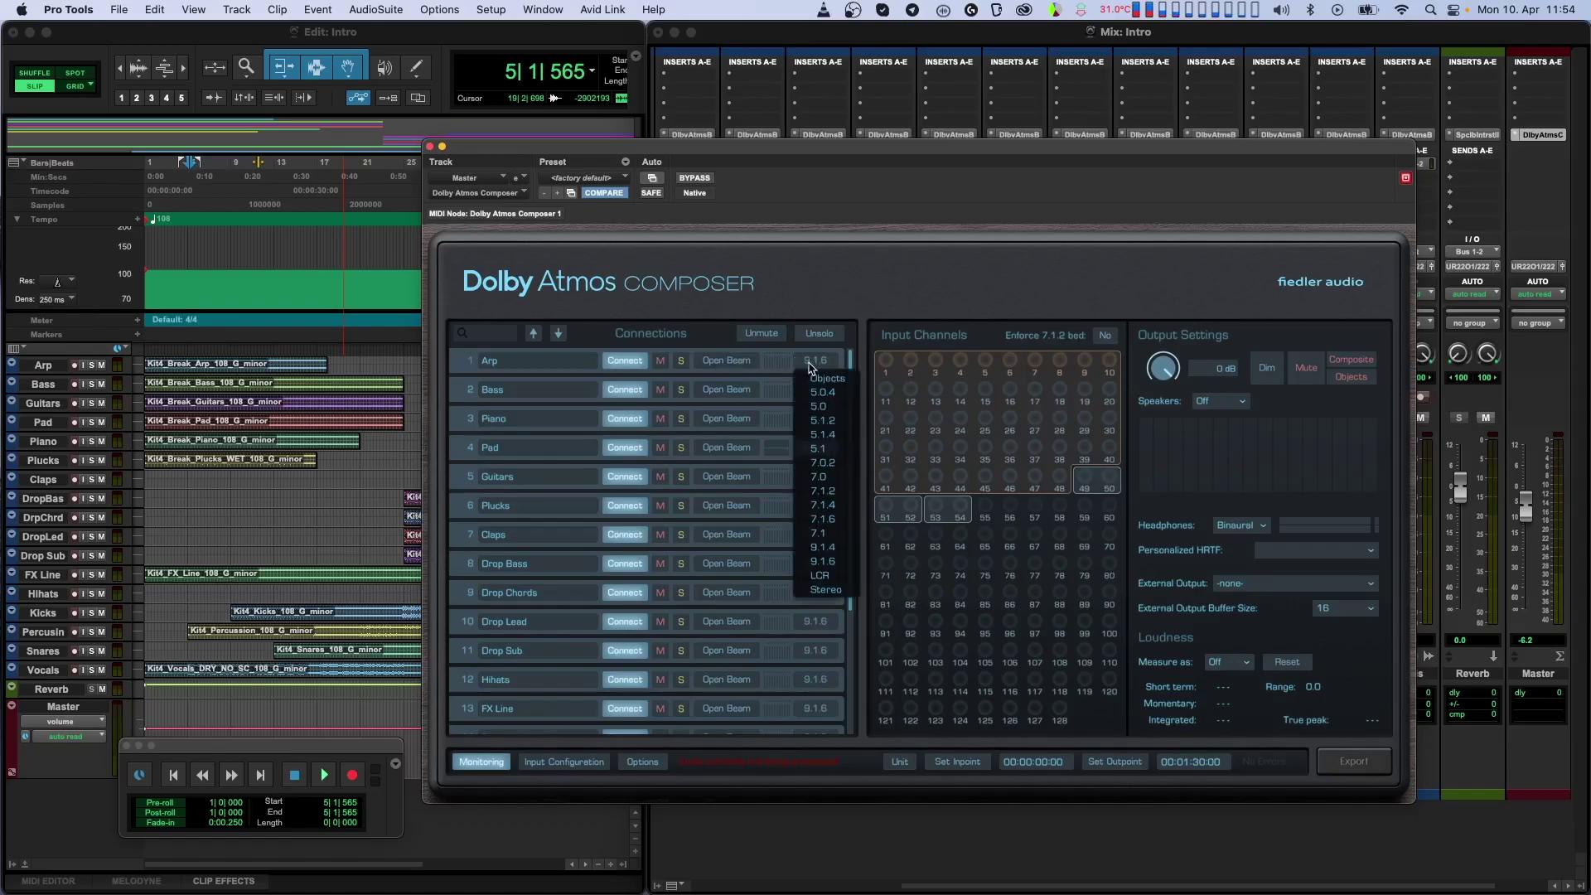
{"action": "left_click", "coordinate": [816, 491]}
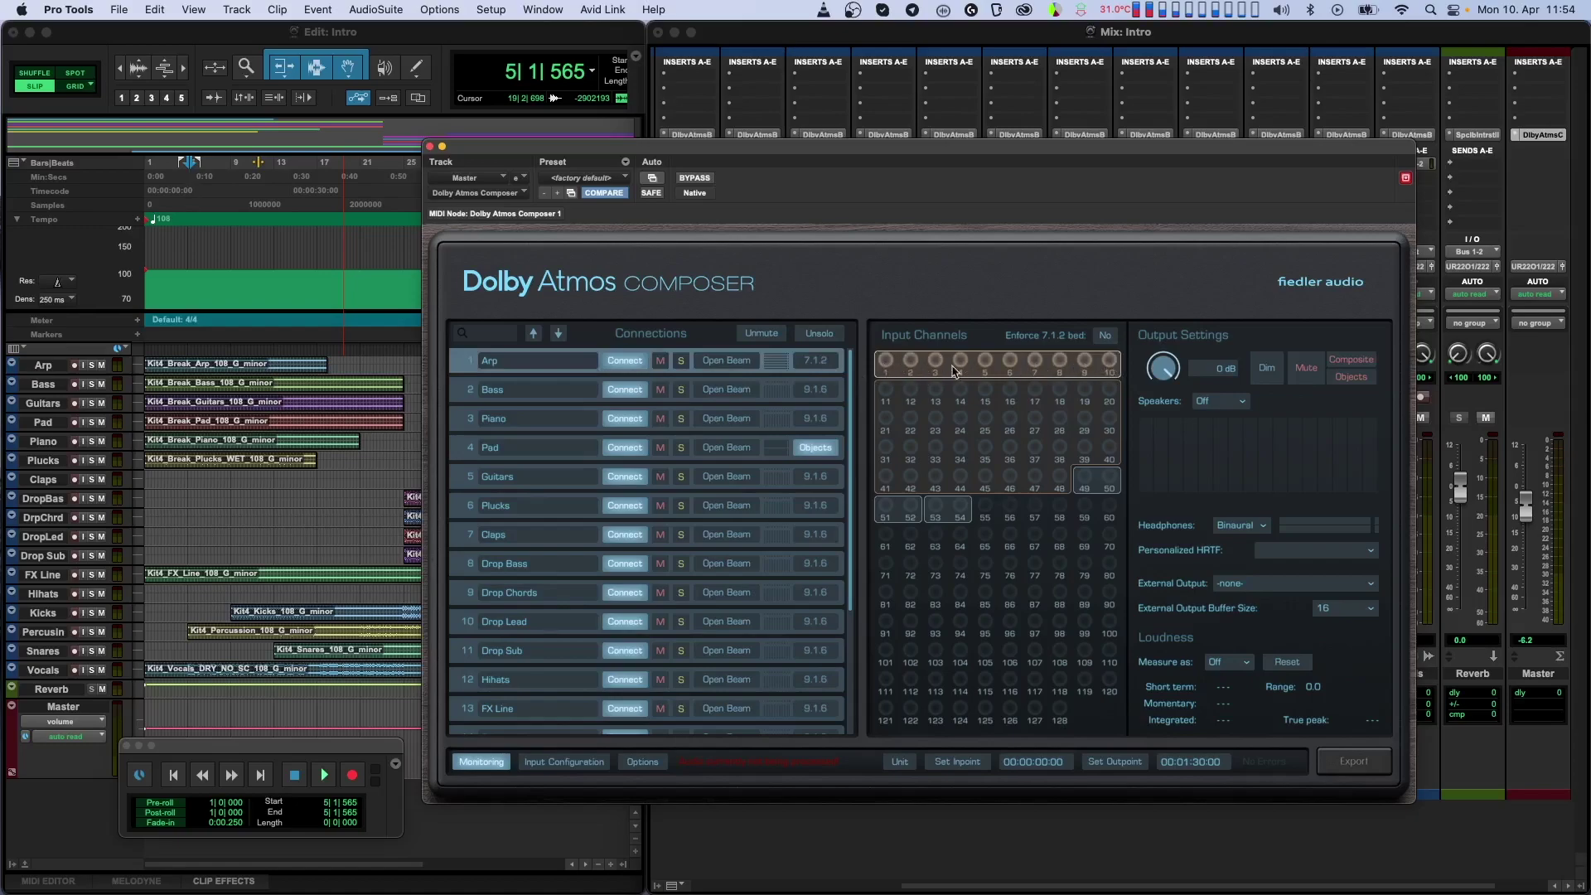
{"action": "left_click", "coordinate": [831, 361]}
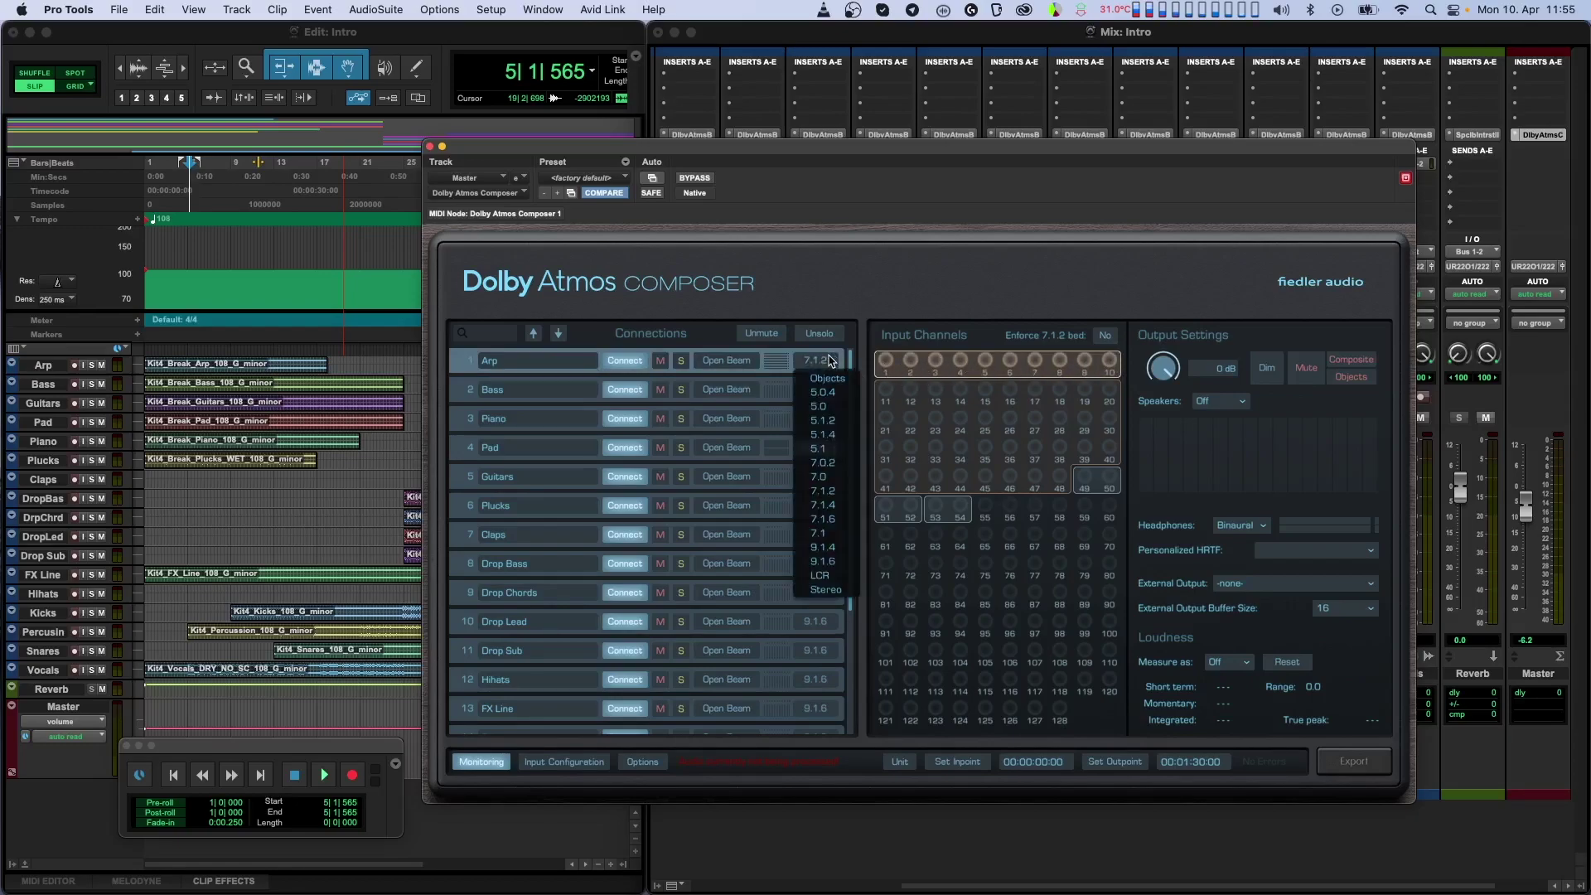
{"action": "left_click", "coordinate": [825, 561]}
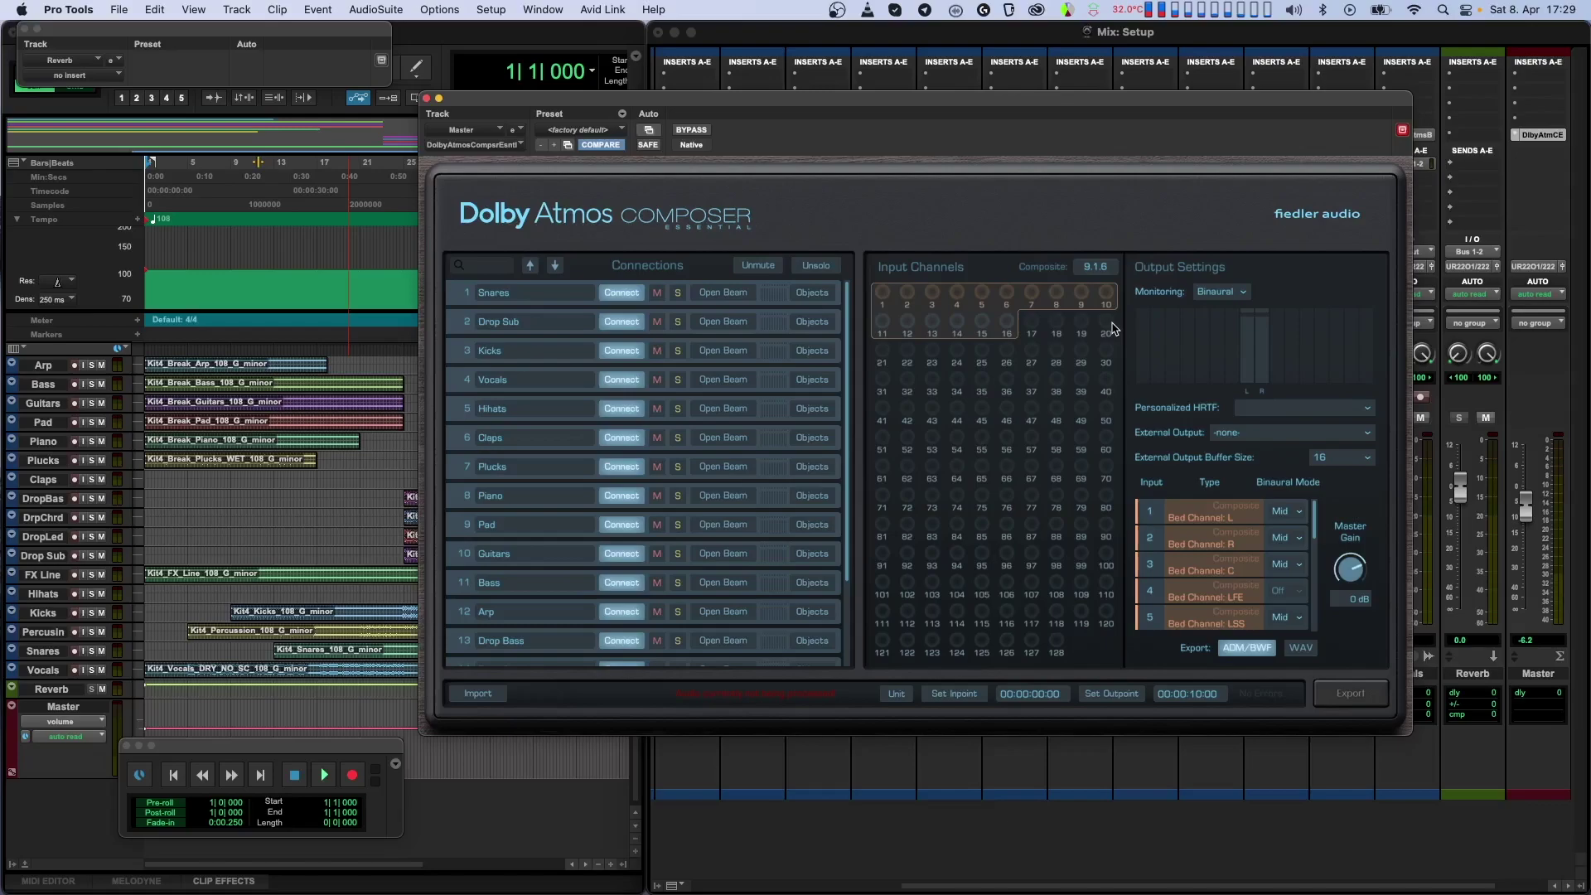
{"action": "left_click", "coordinate": [1086, 267]}
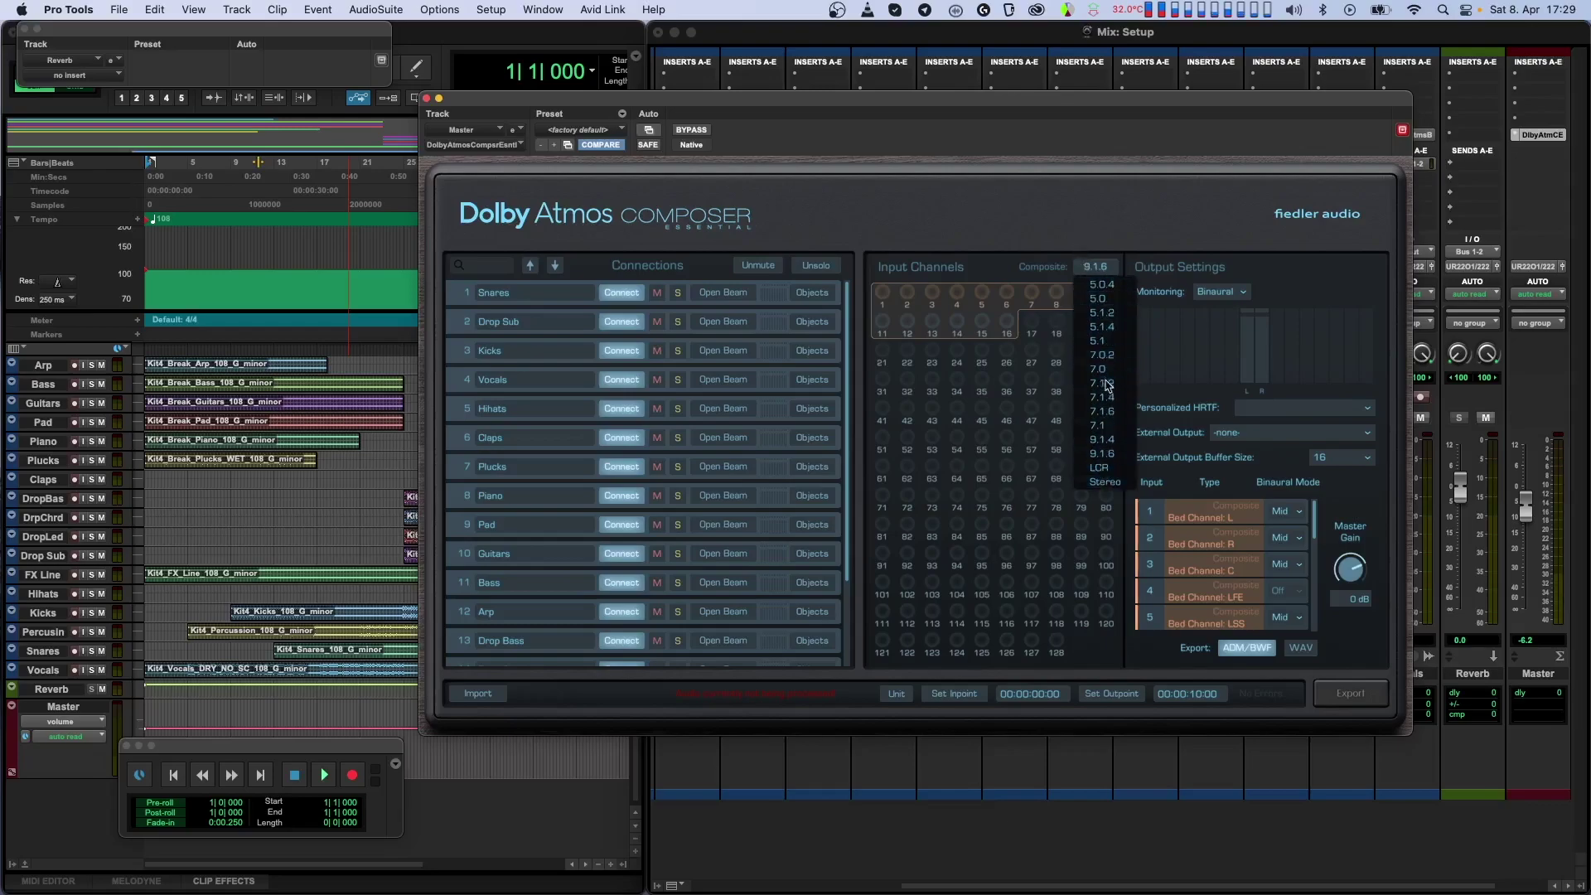
{"action": "left_click", "coordinate": [1111, 452]}
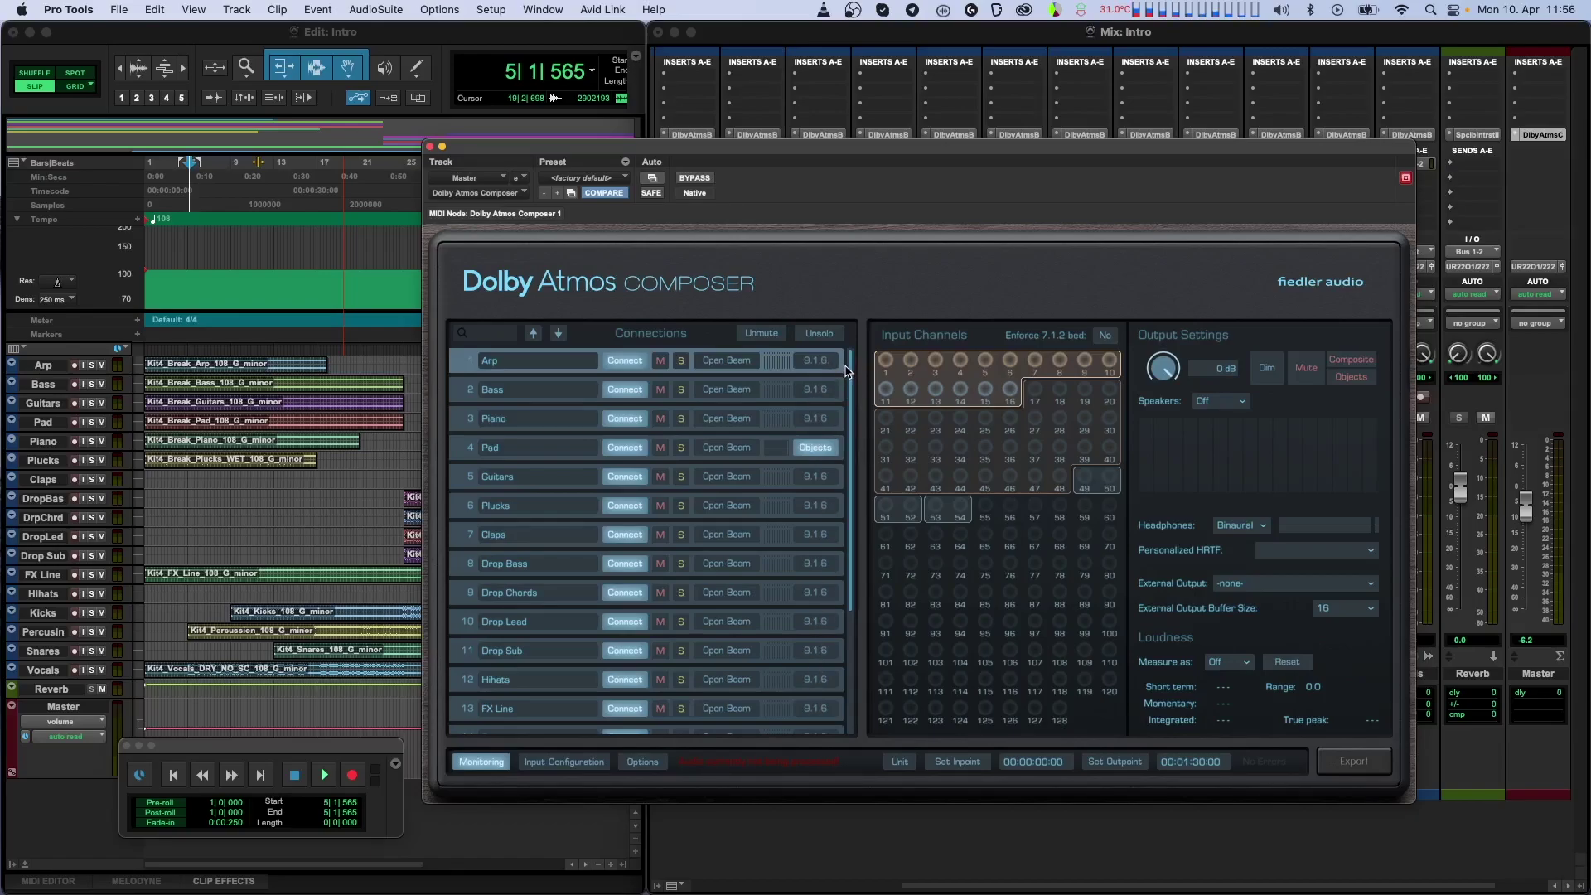
Step: Switch the Arp connection's format to a 5.1 bed, passing briefly through 7.1.2
{"action": "left_click", "coordinate": [815, 361]}
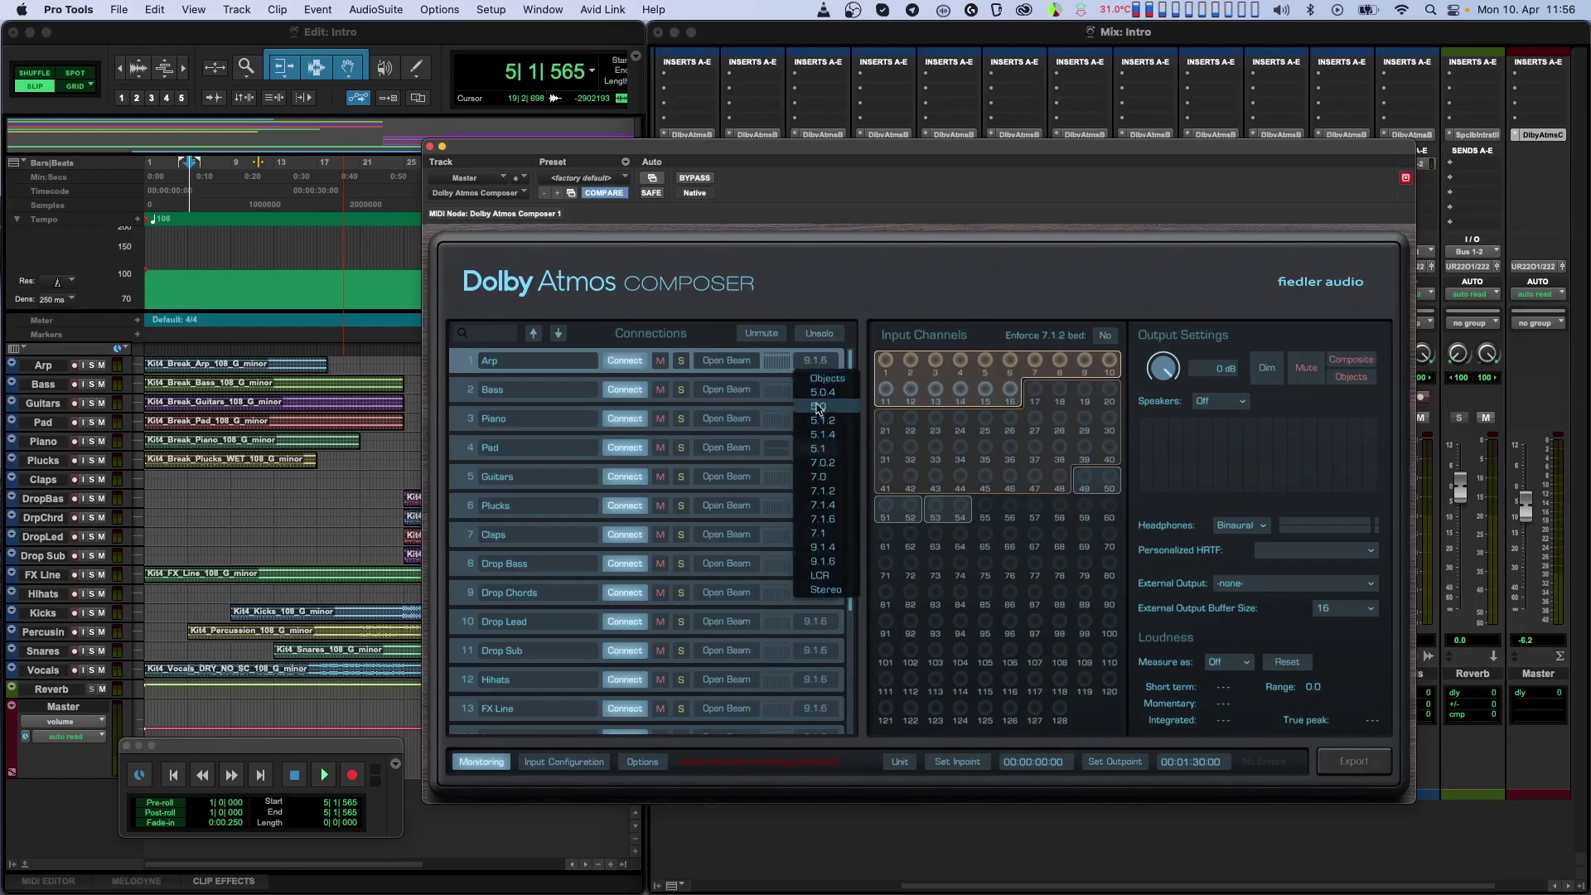
{"action": "left_click", "coordinate": [833, 491]}
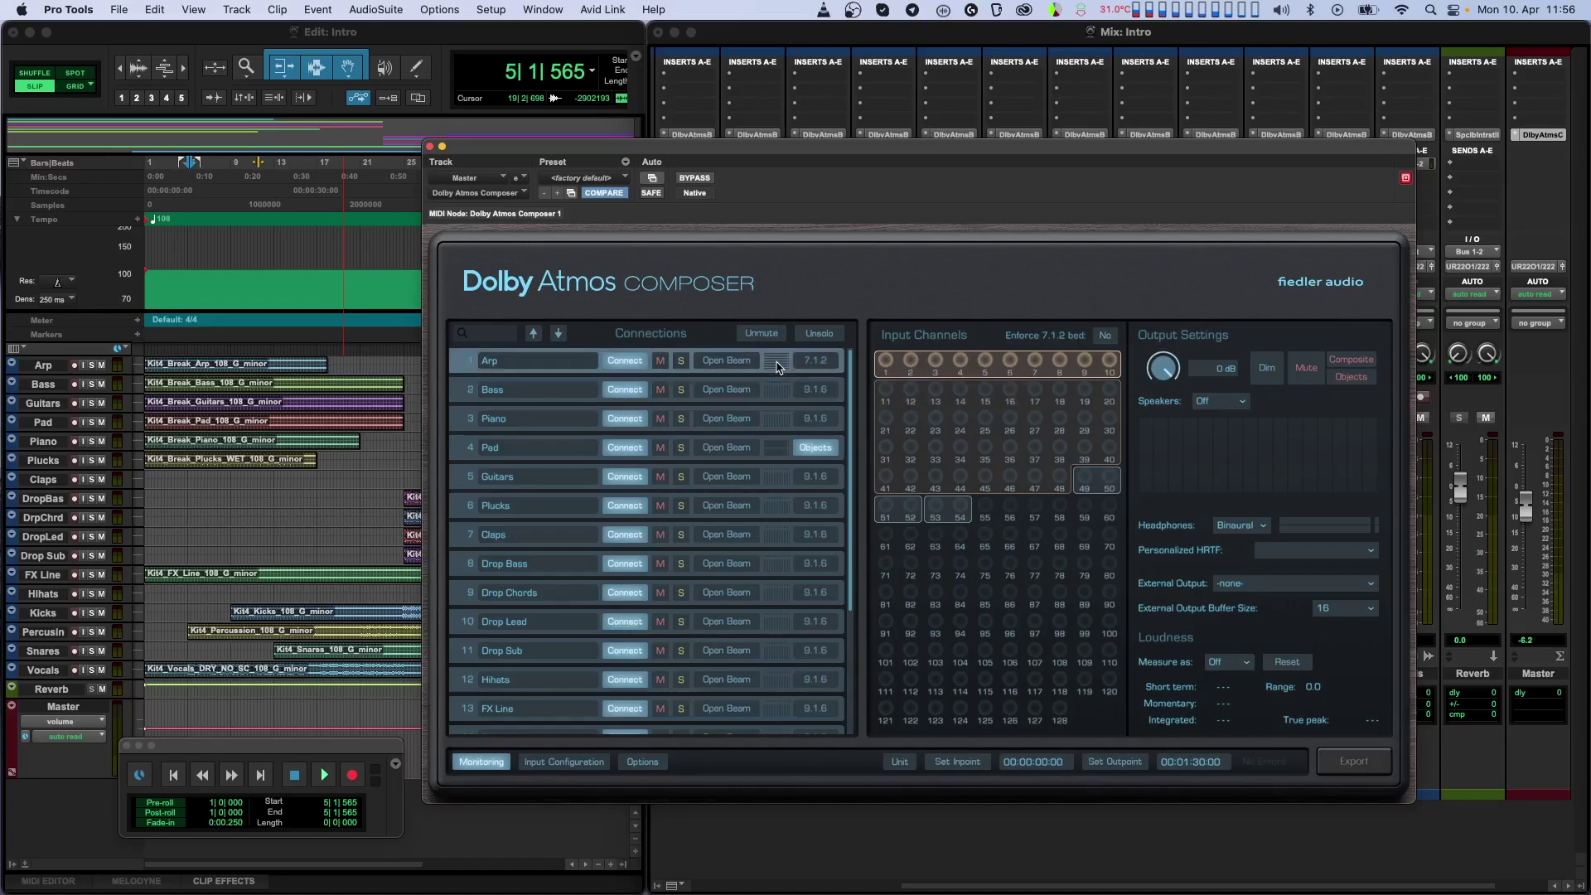
{"action": "left_click", "coordinate": [813, 362]}
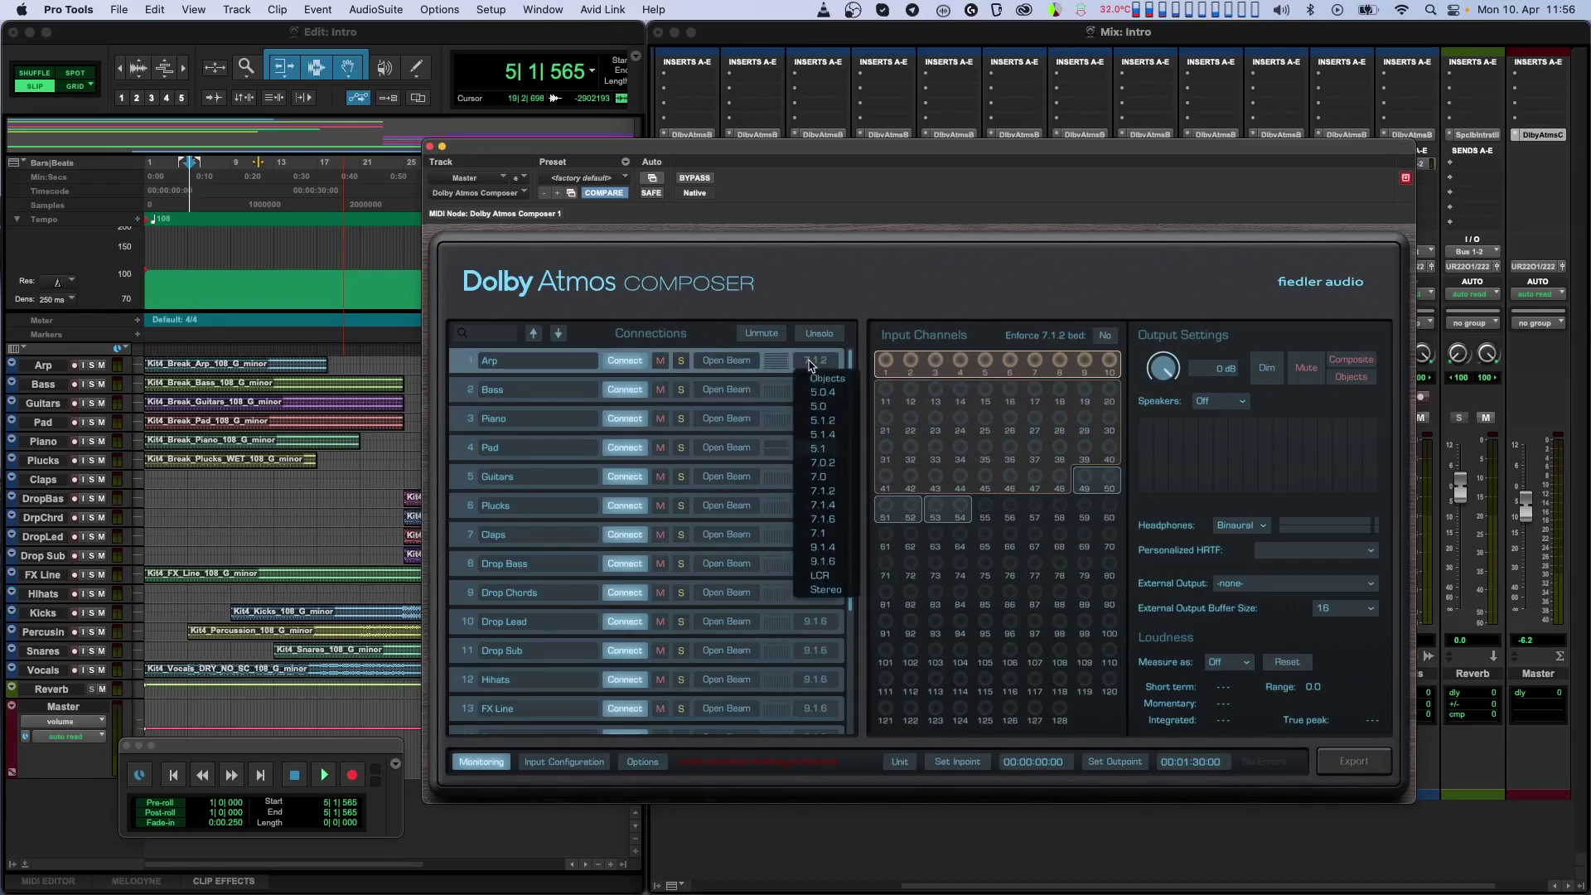
{"action": "left_click", "coordinate": [825, 448]}
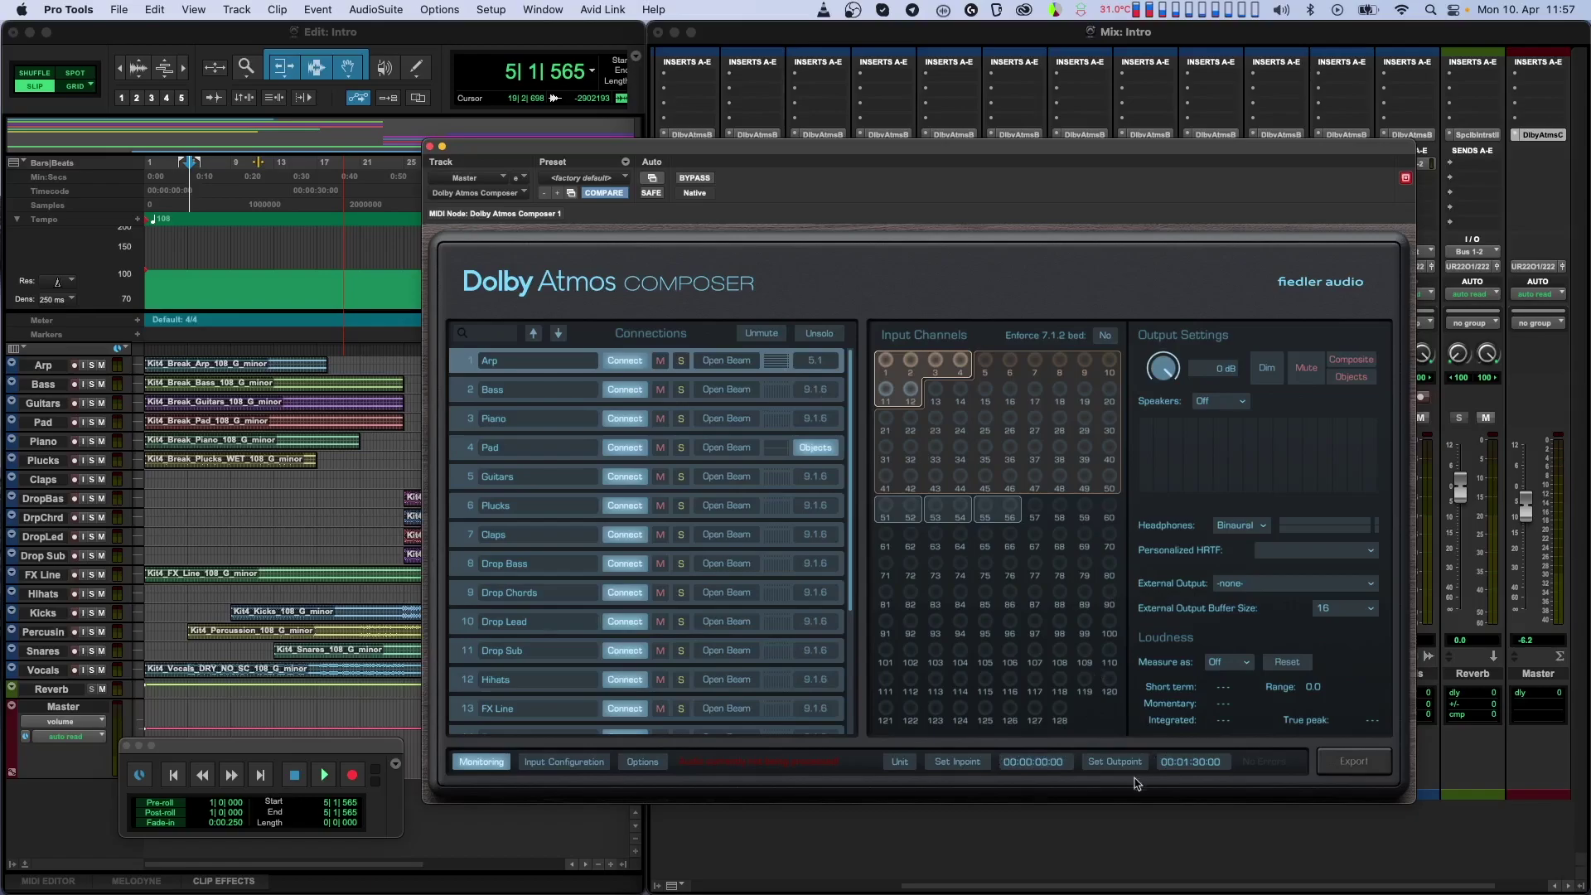
Step: Export the Atmos mix from the Composer and save it as 'export'
{"action": "left_click", "coordinate": [1348, 764]}
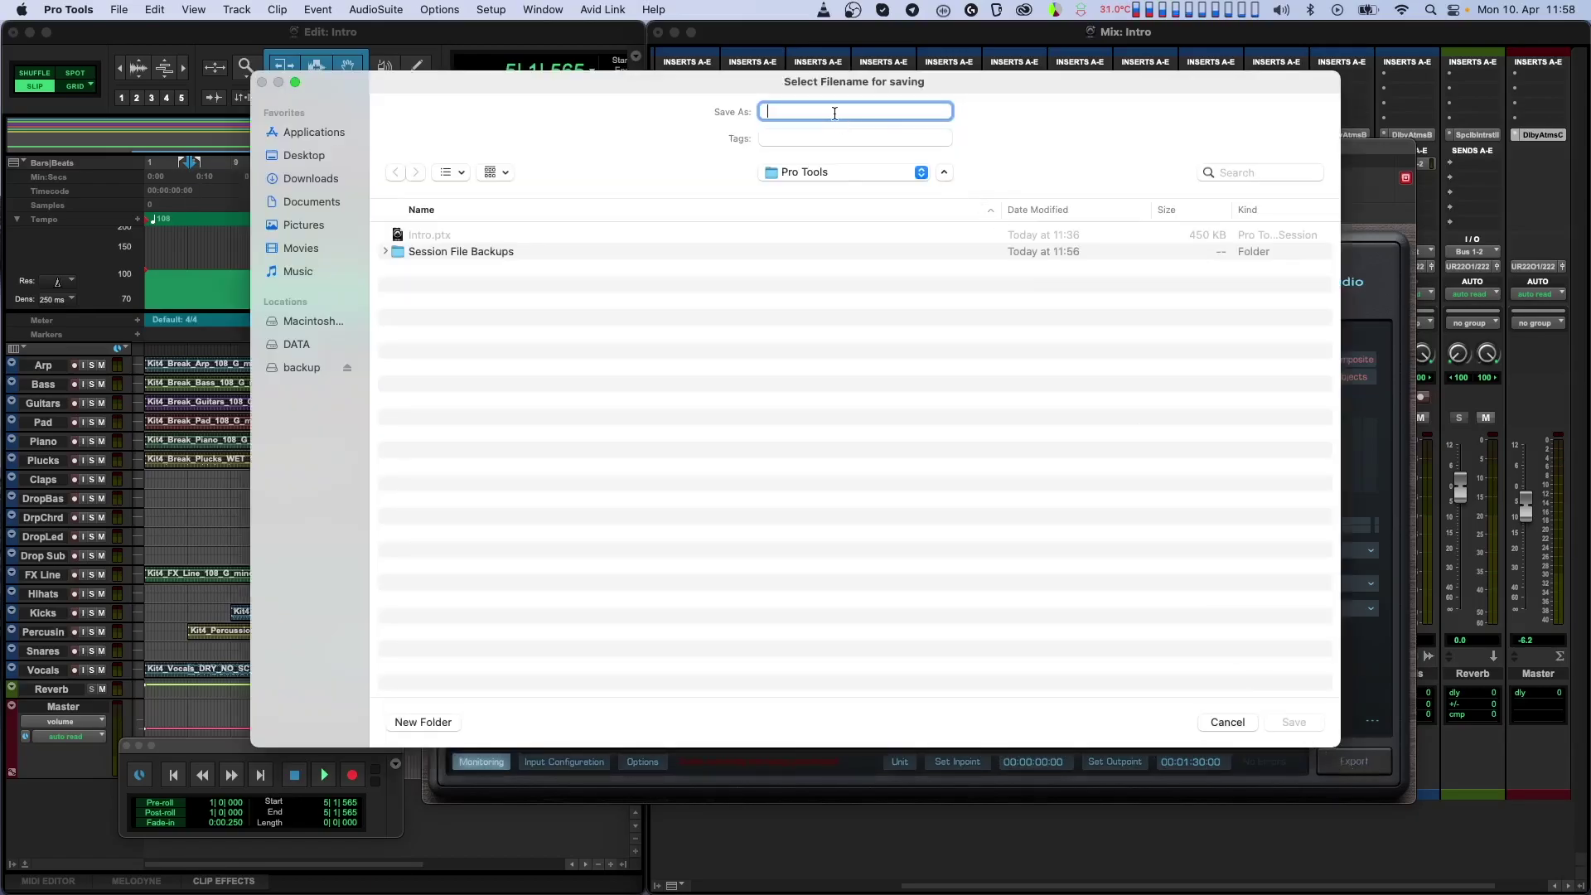
{"action": "type", "text": "exp"}
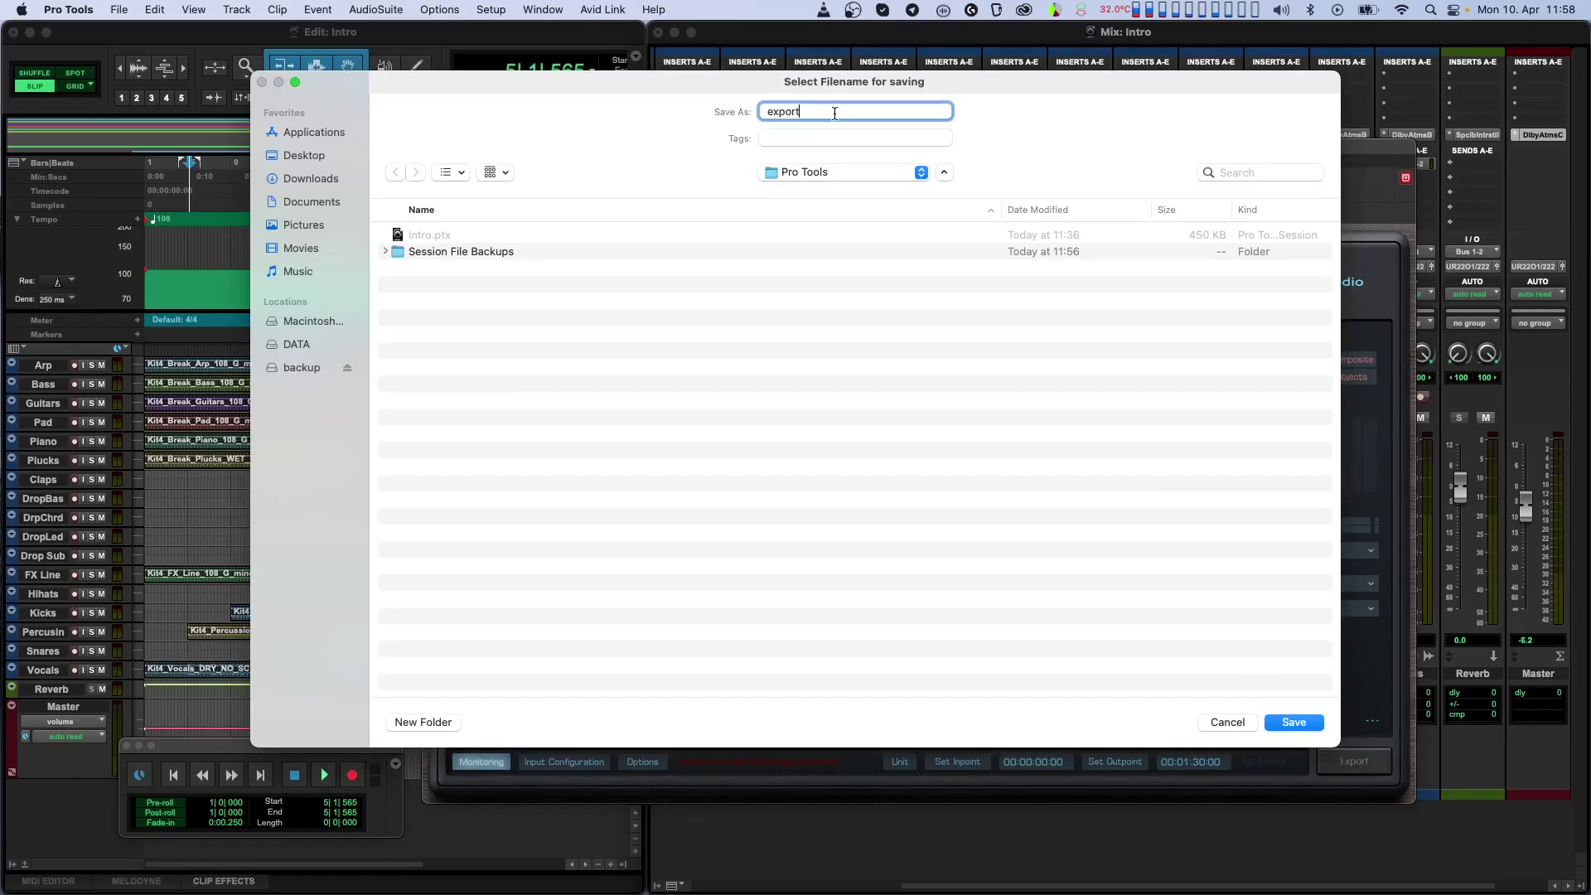
{"action": "type", "text": "ort"}
{"action": "left_click", "coordinate": [1295, 723]}
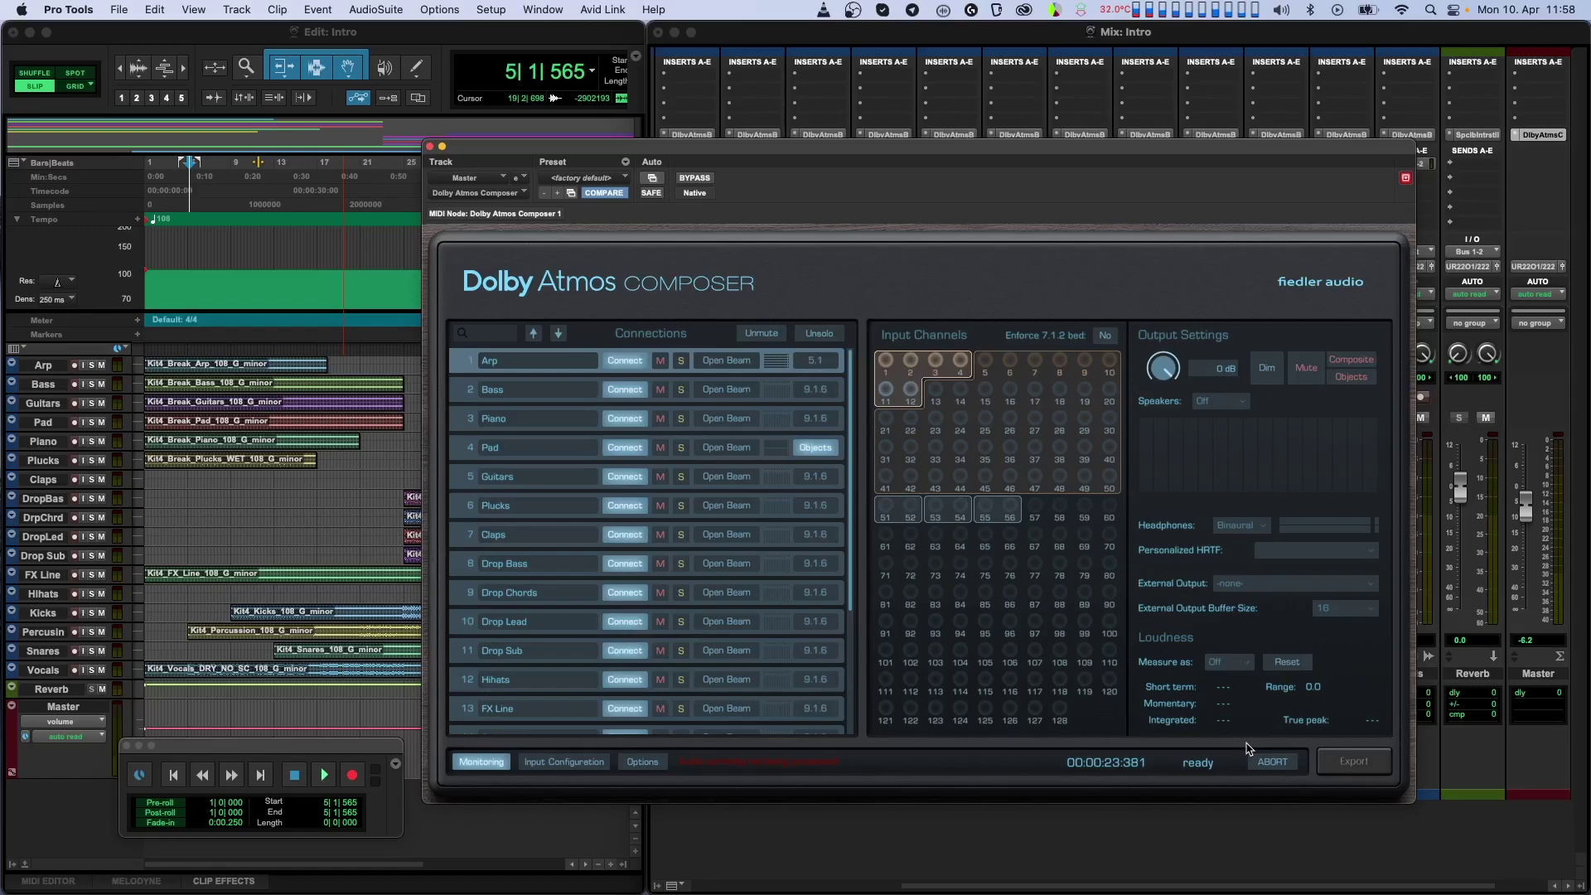
Step: Play the session from the start until the export succeeds, dismiss the confirmation, then stop playback
{"action": "left_click", "coordinate": [173, 774]}
{"action": "left_click", "coordinate": [324, 774]}
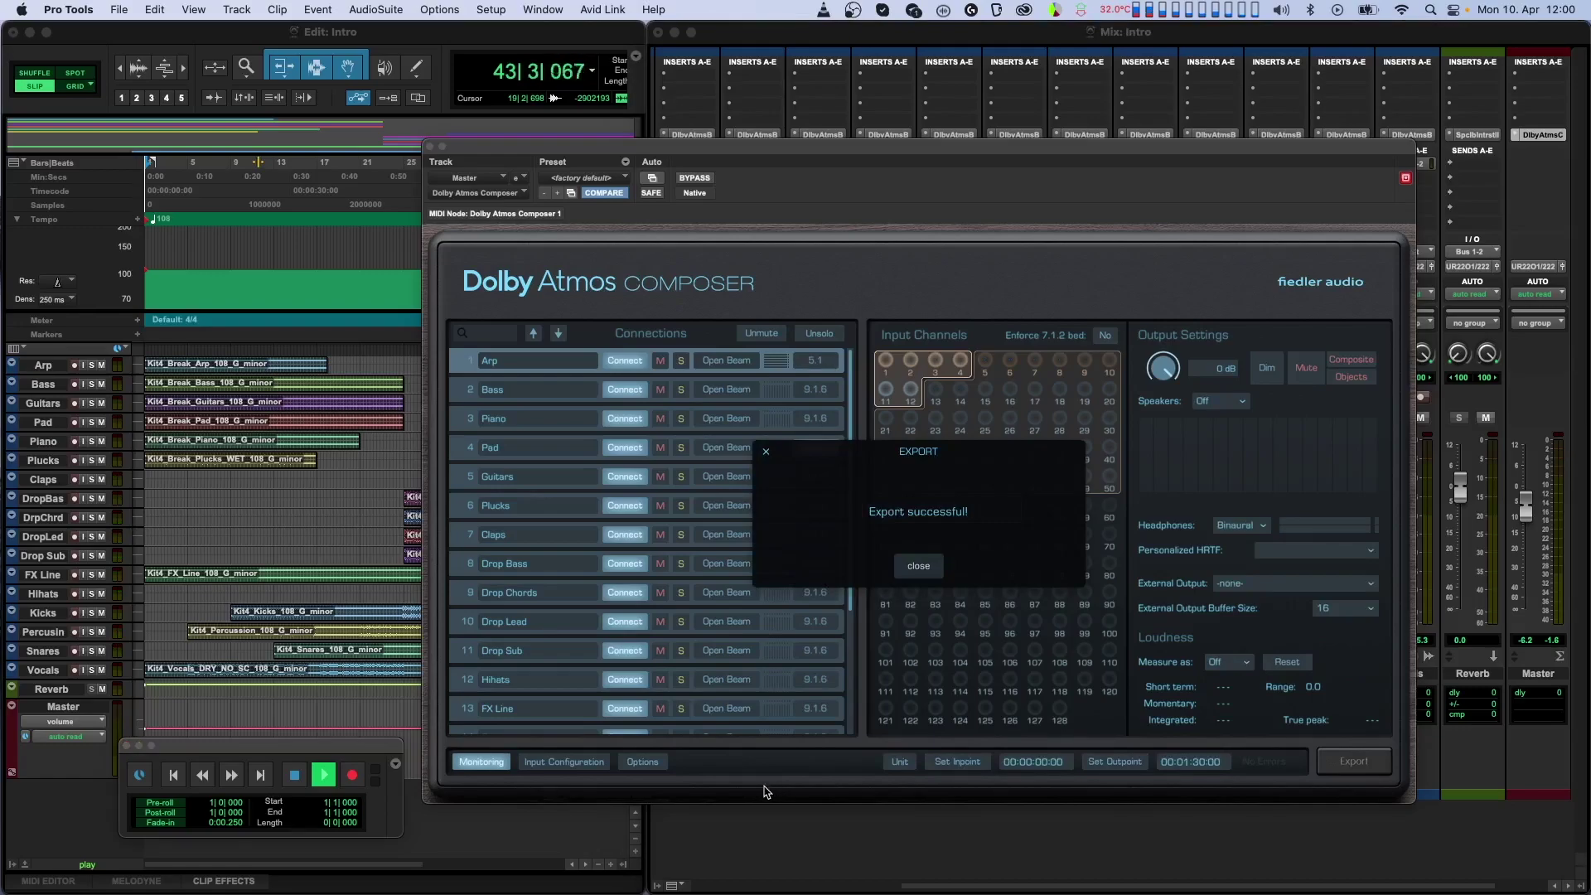
{"action": "left_click", "coordinate": [918, 565]}
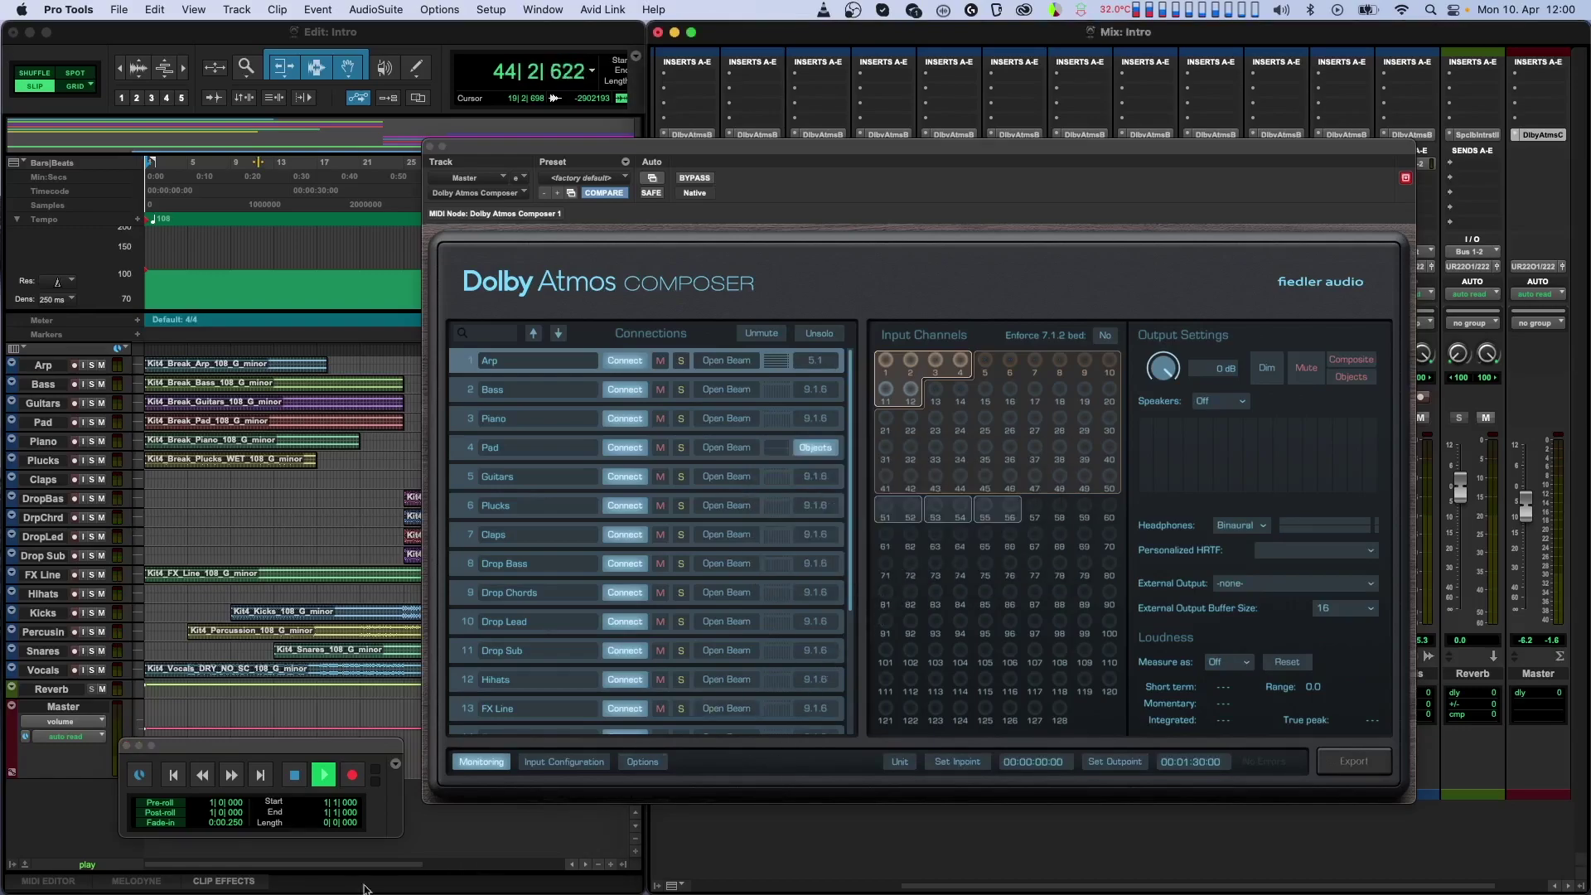
{"action": "left_click", "coordinate": [294, 777]}
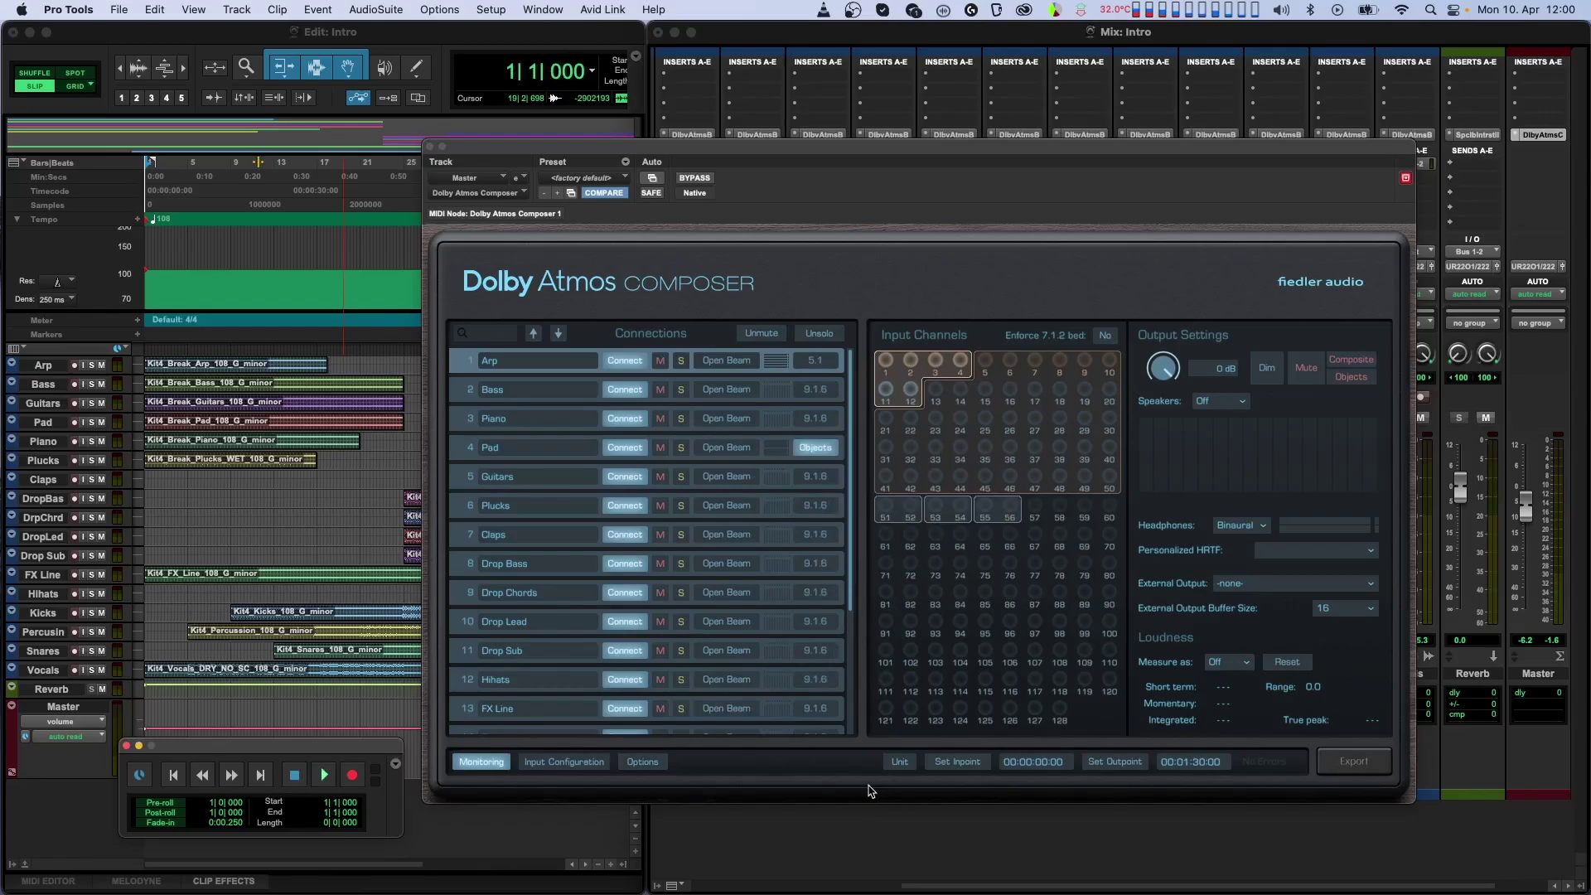
Step: Cancel the stray export dialog, then import export.wav from the Composer's Options page
{"action": "left_click", "coordinate": [1352, 760]}
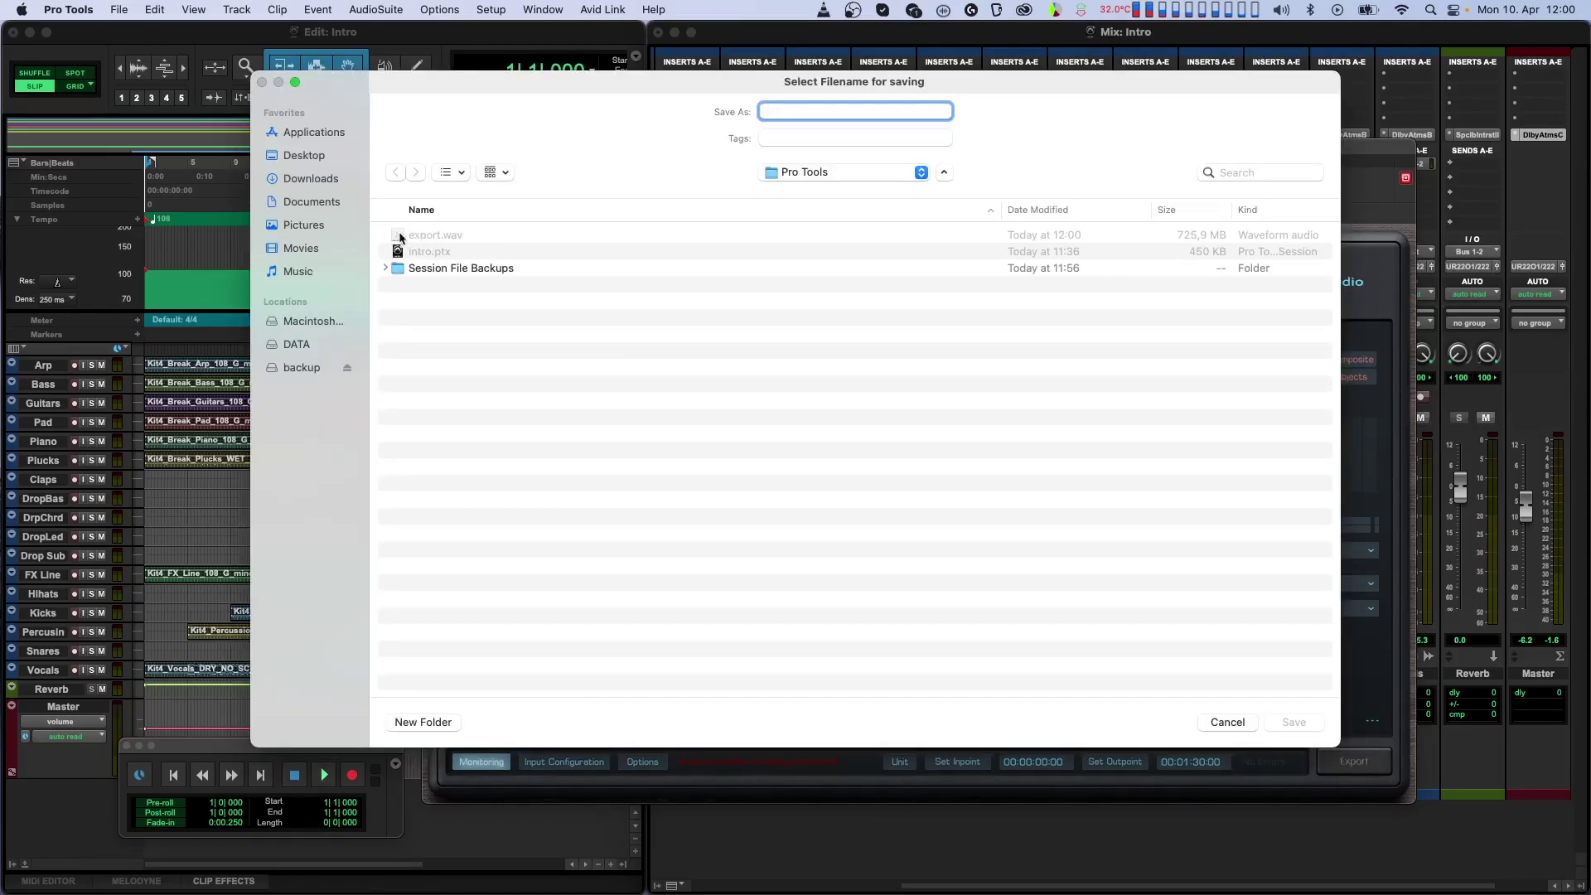
{"action": "left_click", "coordinate": [1223, 722]}
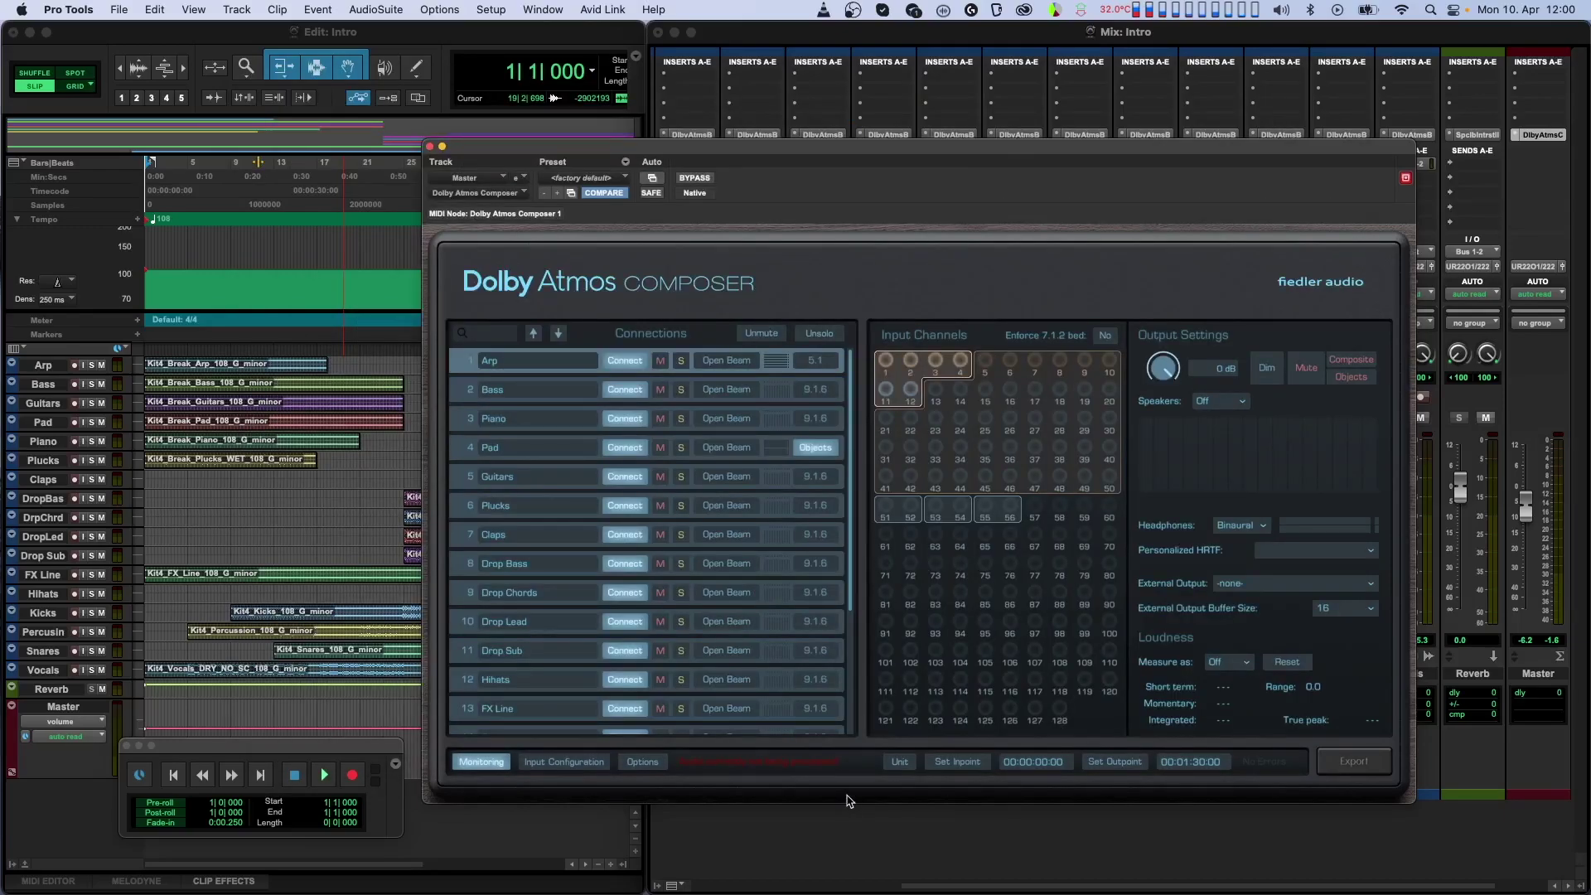
{"action": "left_click", "coordinate": [644, 762]}
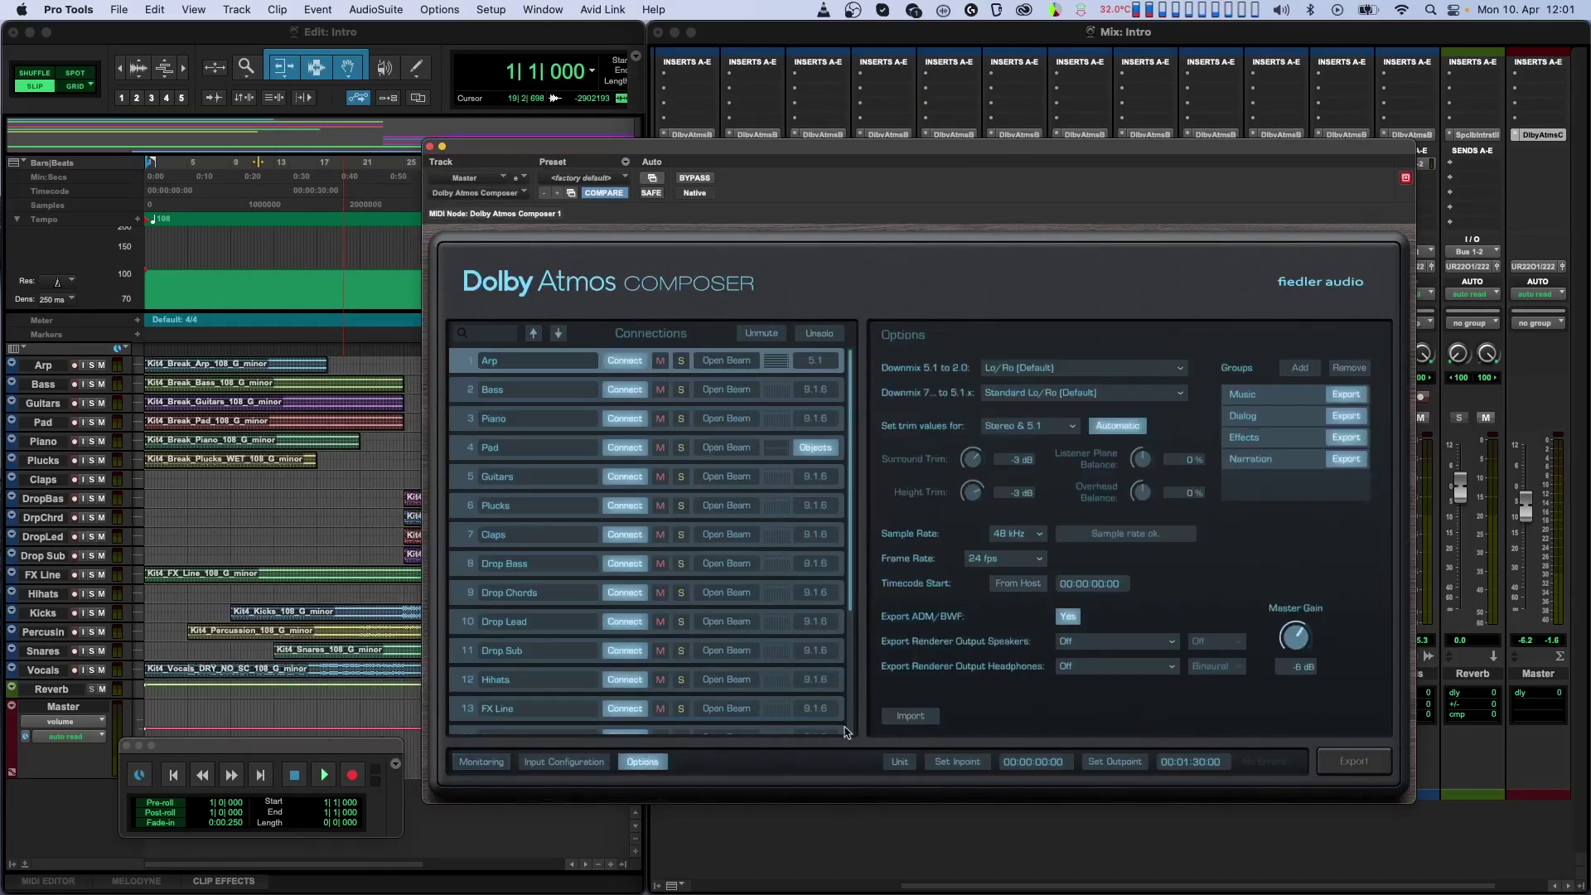
{"action": "left_click", "coordinate": [894, 717]}
{"action": "left_click", "coordinate": [667, 258]}
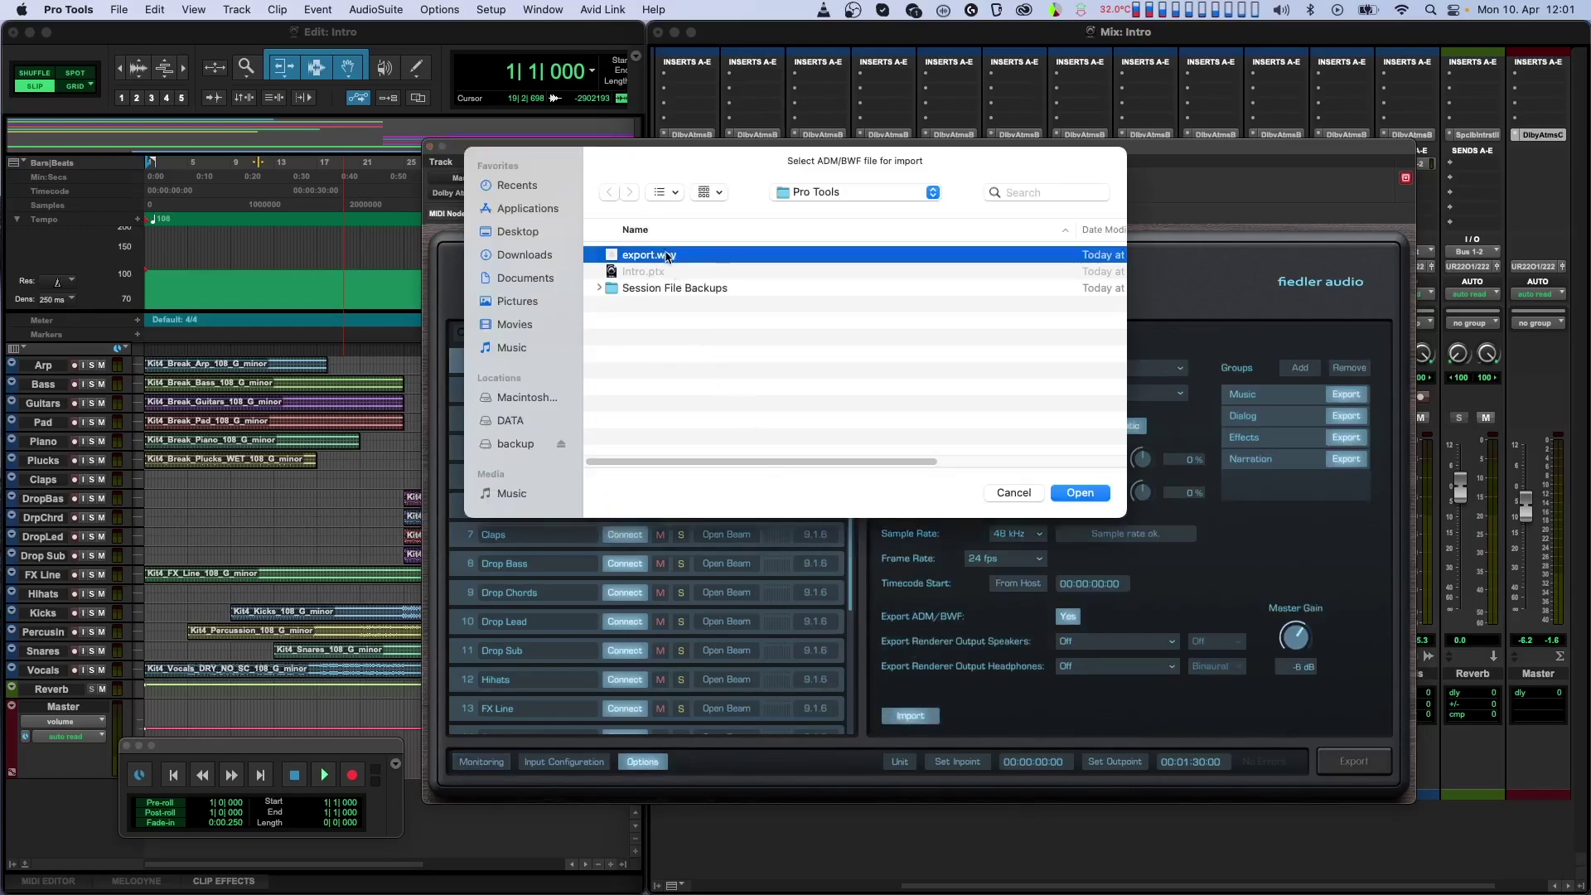
{"action": "left_click", "coordinate": [1079, 492]}
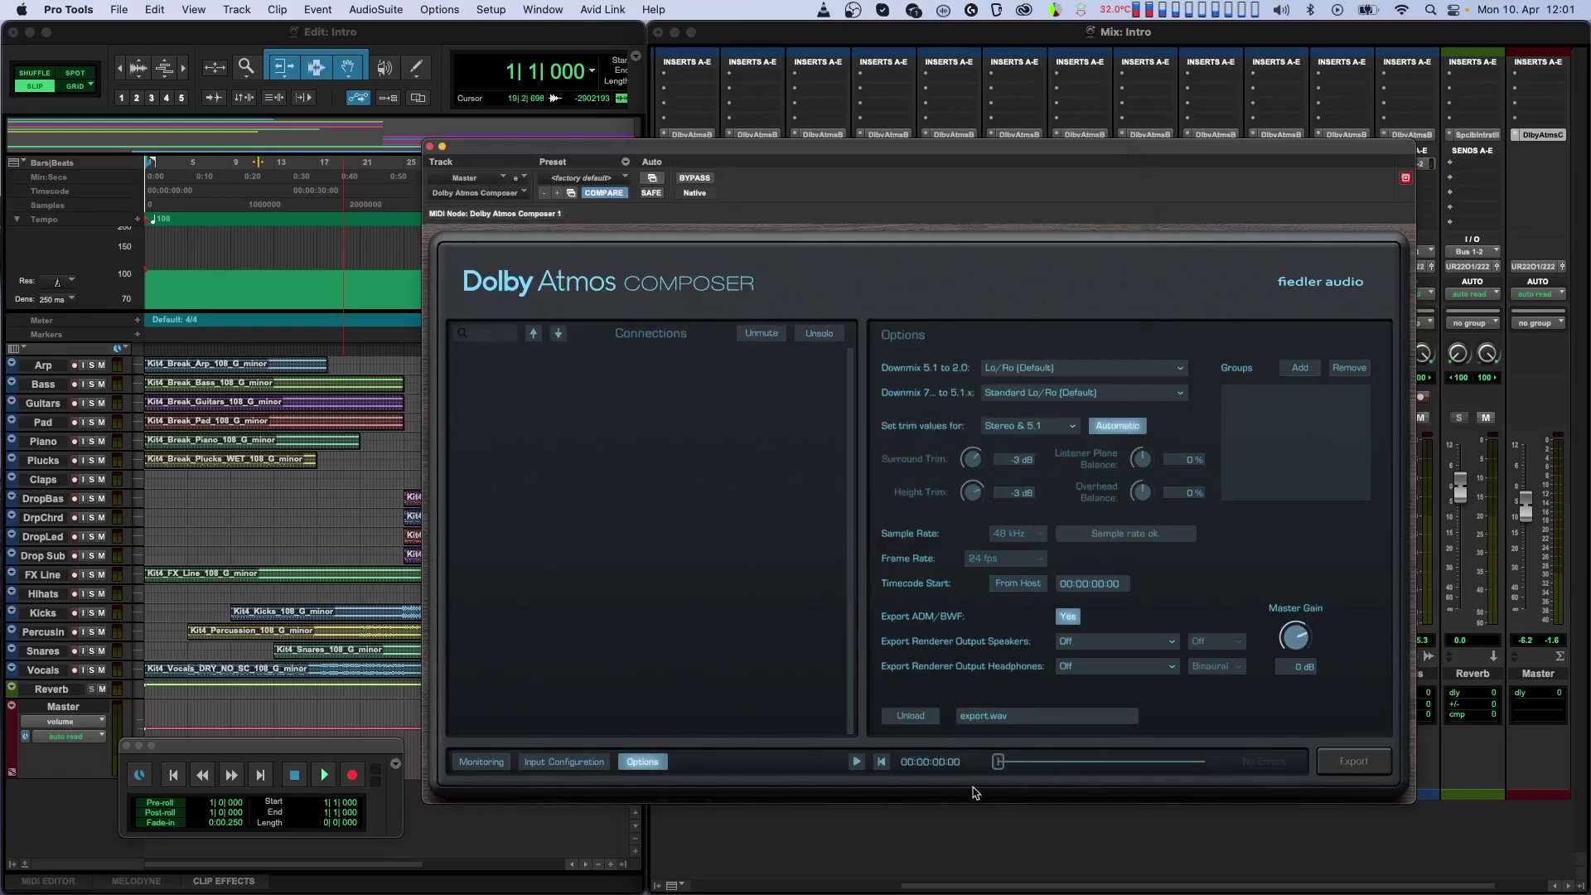
Step: Check the imported file's input configuration, then export it again as 're-export' and dismiss the confirmation
{"action": "left_click", "coordinate": [585, 762]}
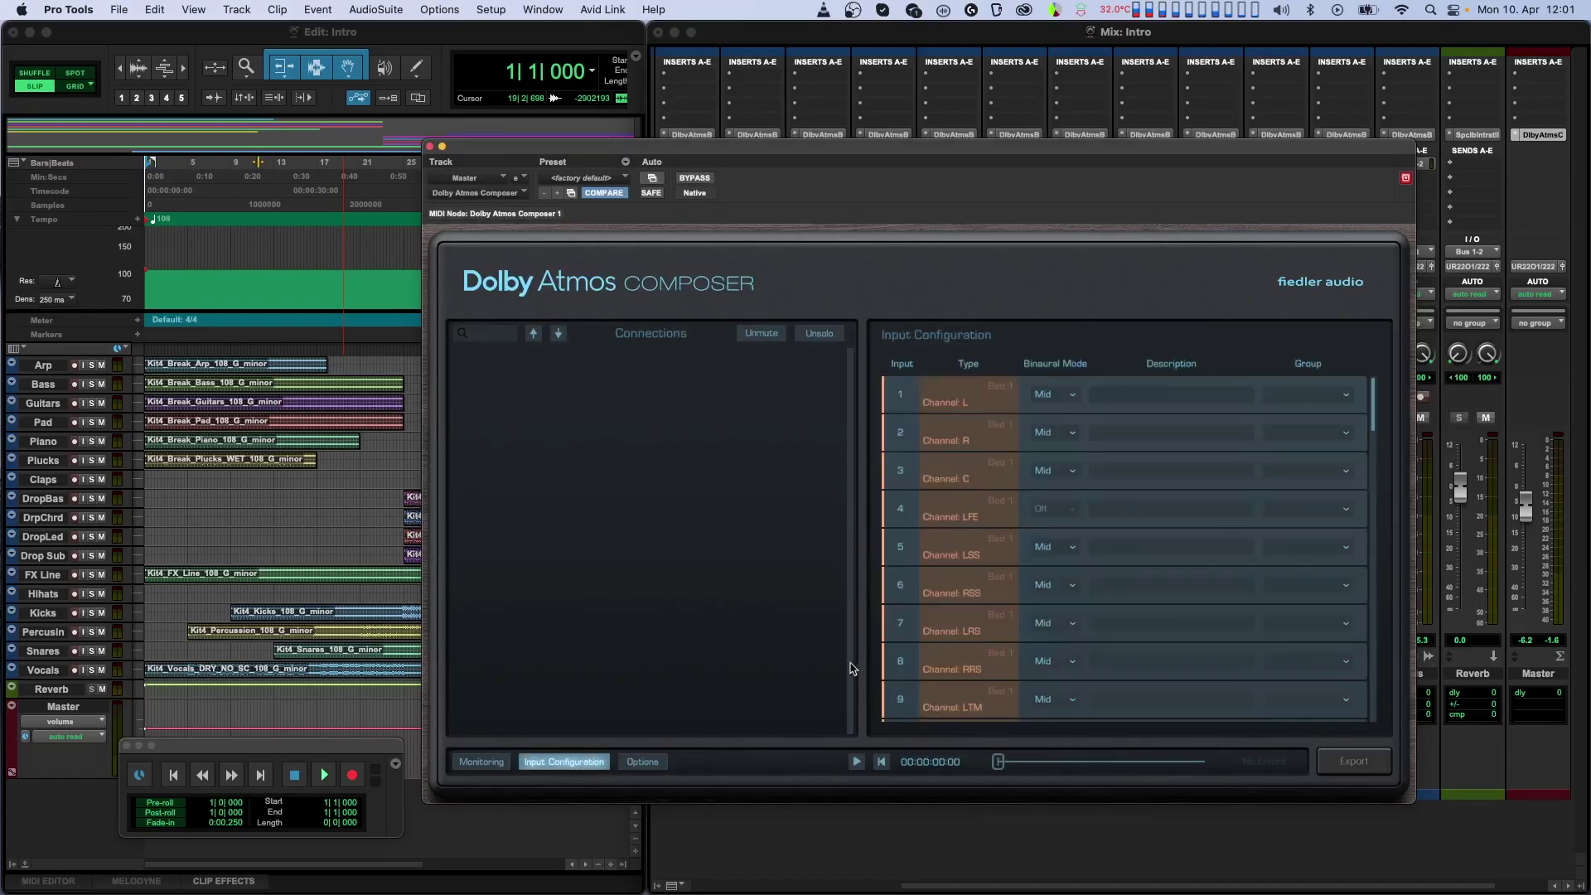
{"action": "left_click", "coordinate": [653, 759]}
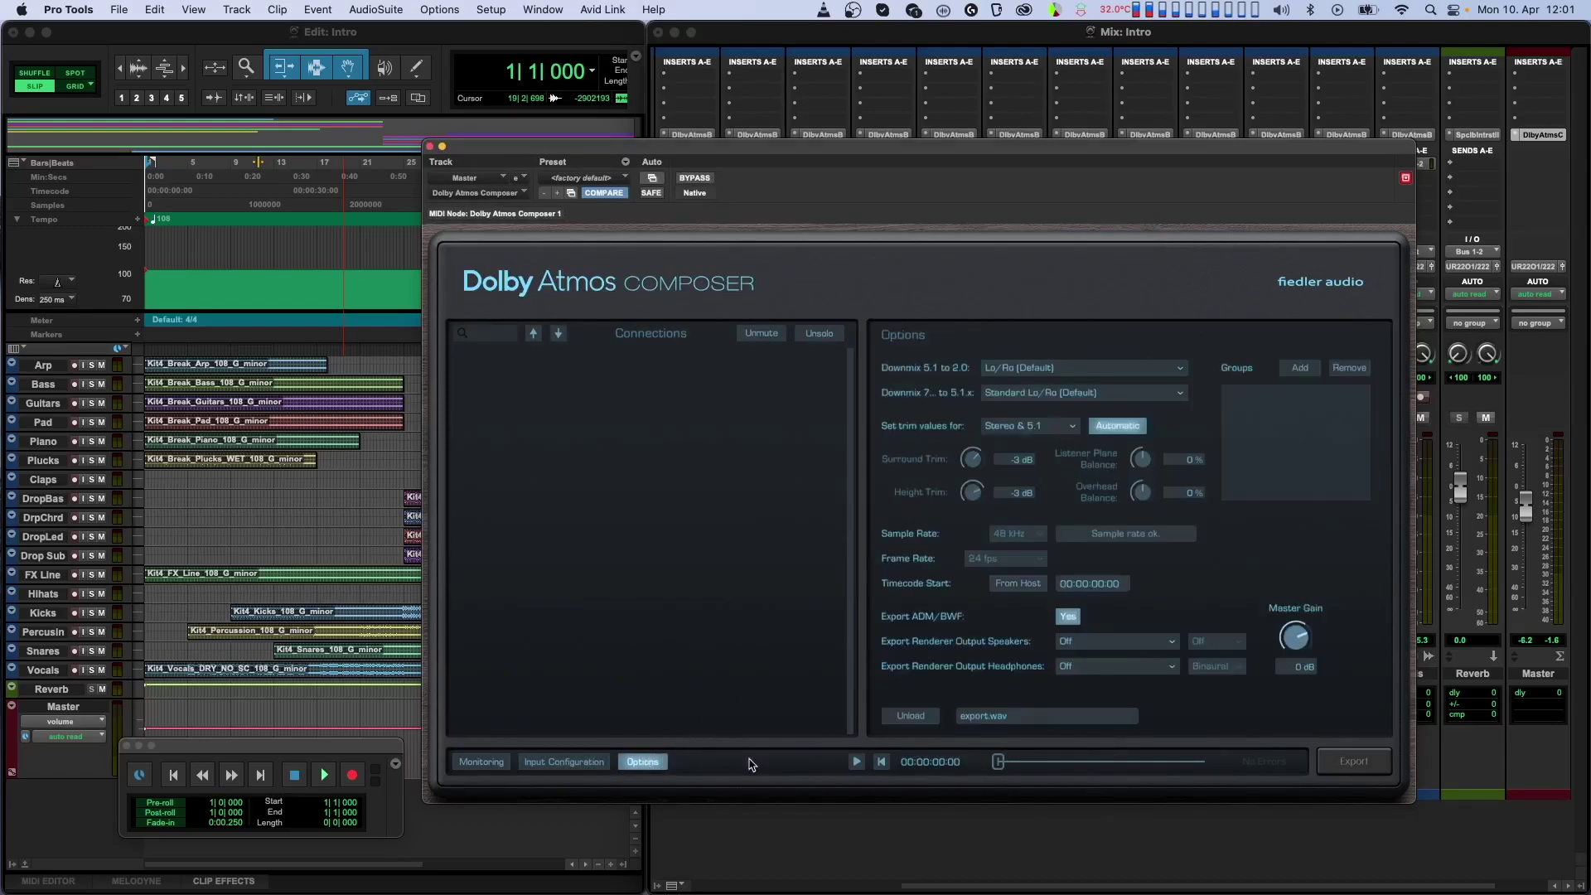
{"action": "left_click", "coordinate": [1334, 766]}
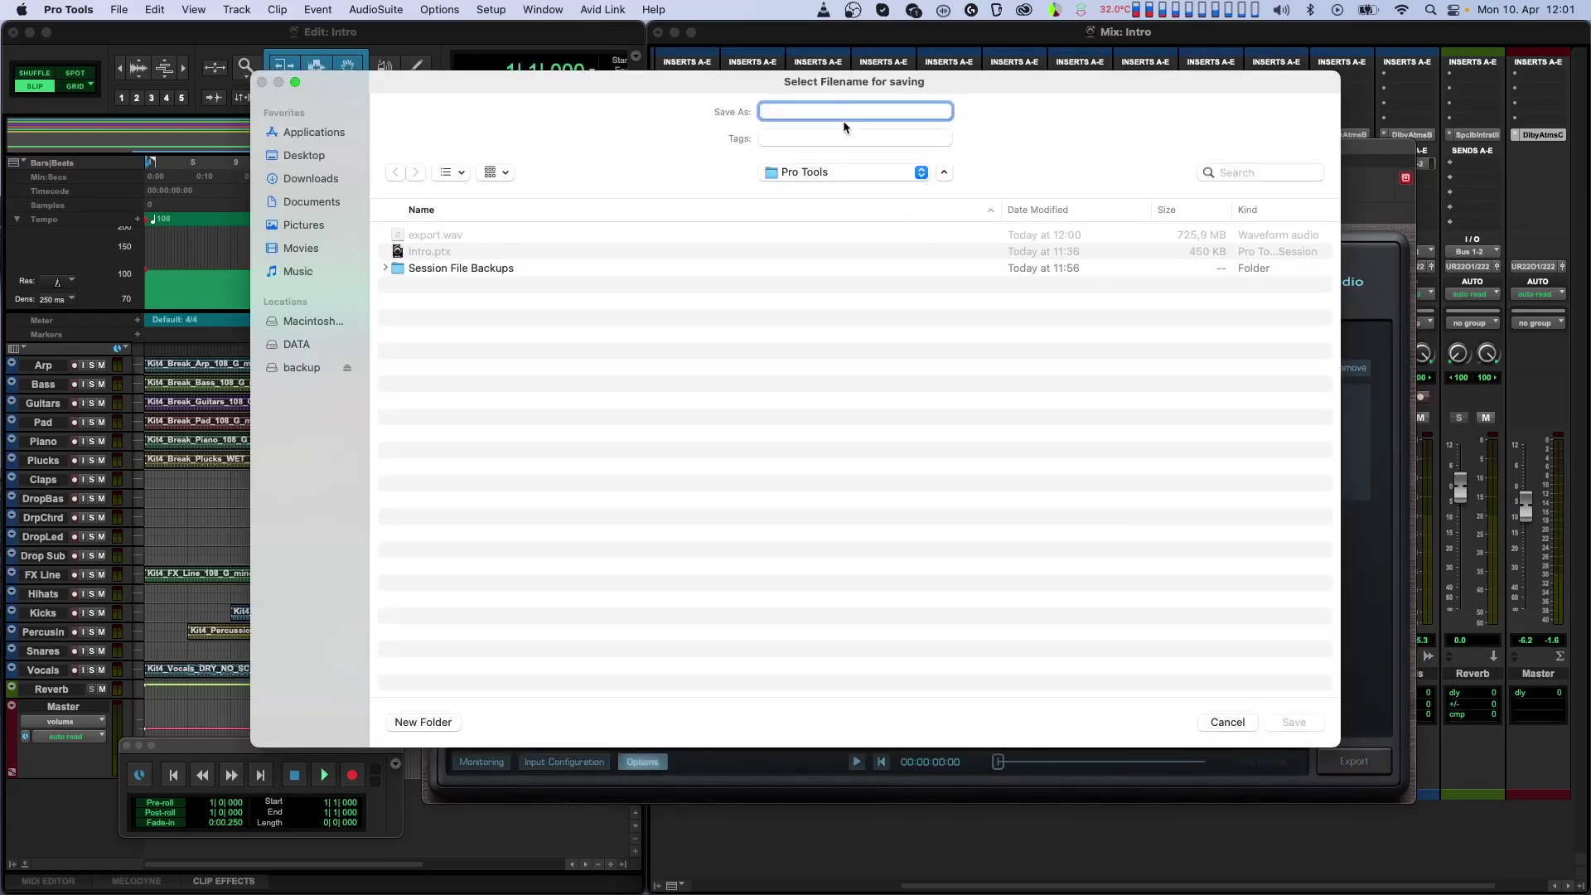
{"action": "type", "text": "re-export"}
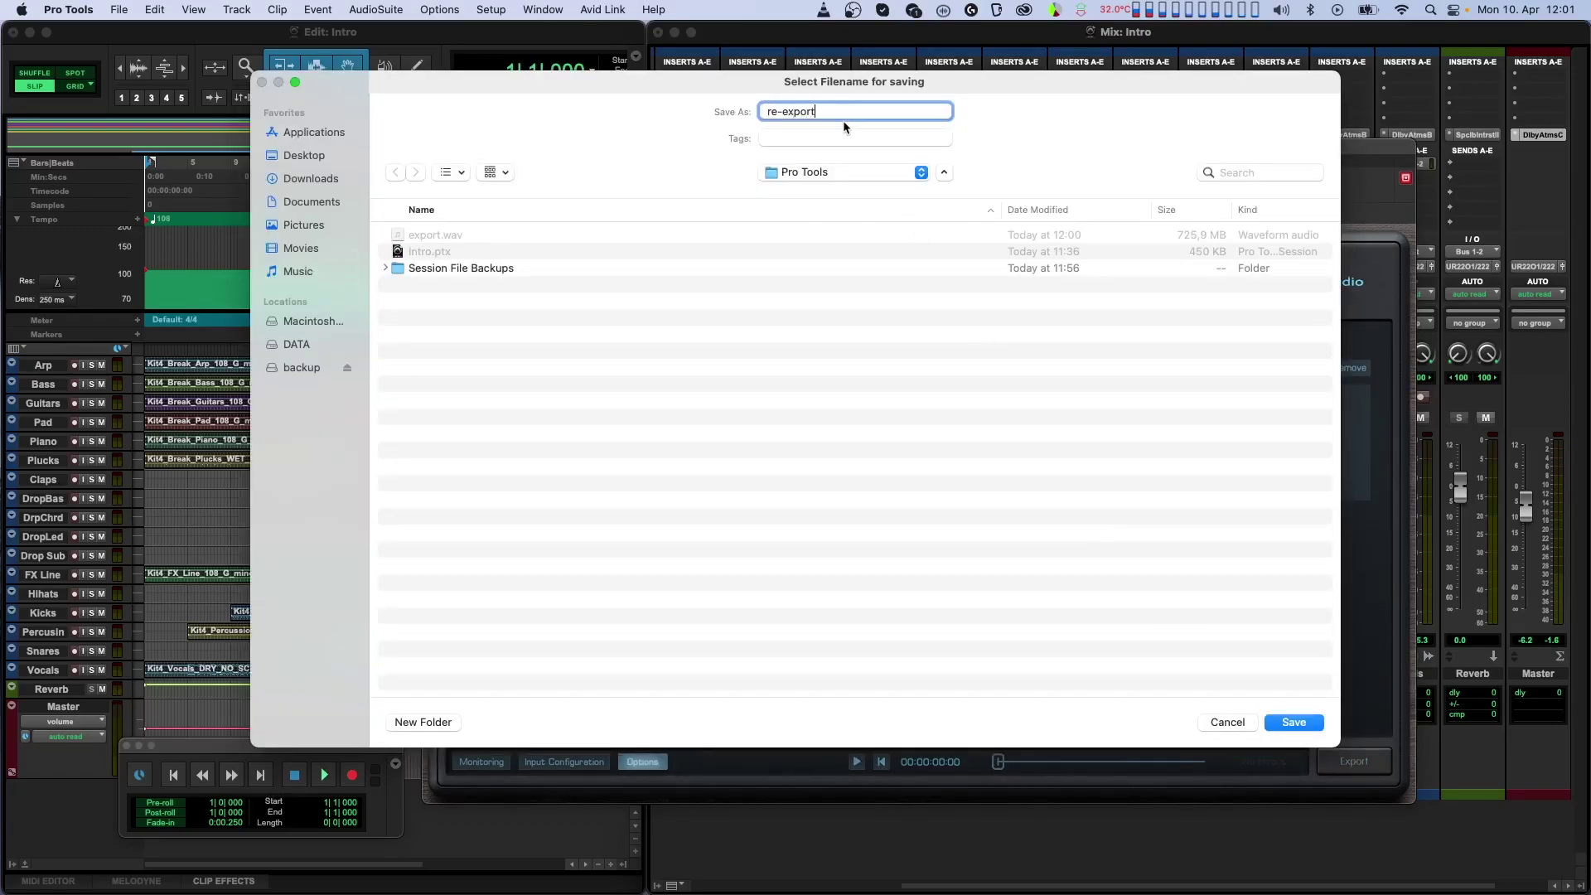
{"action": "key", "text": "Return"}
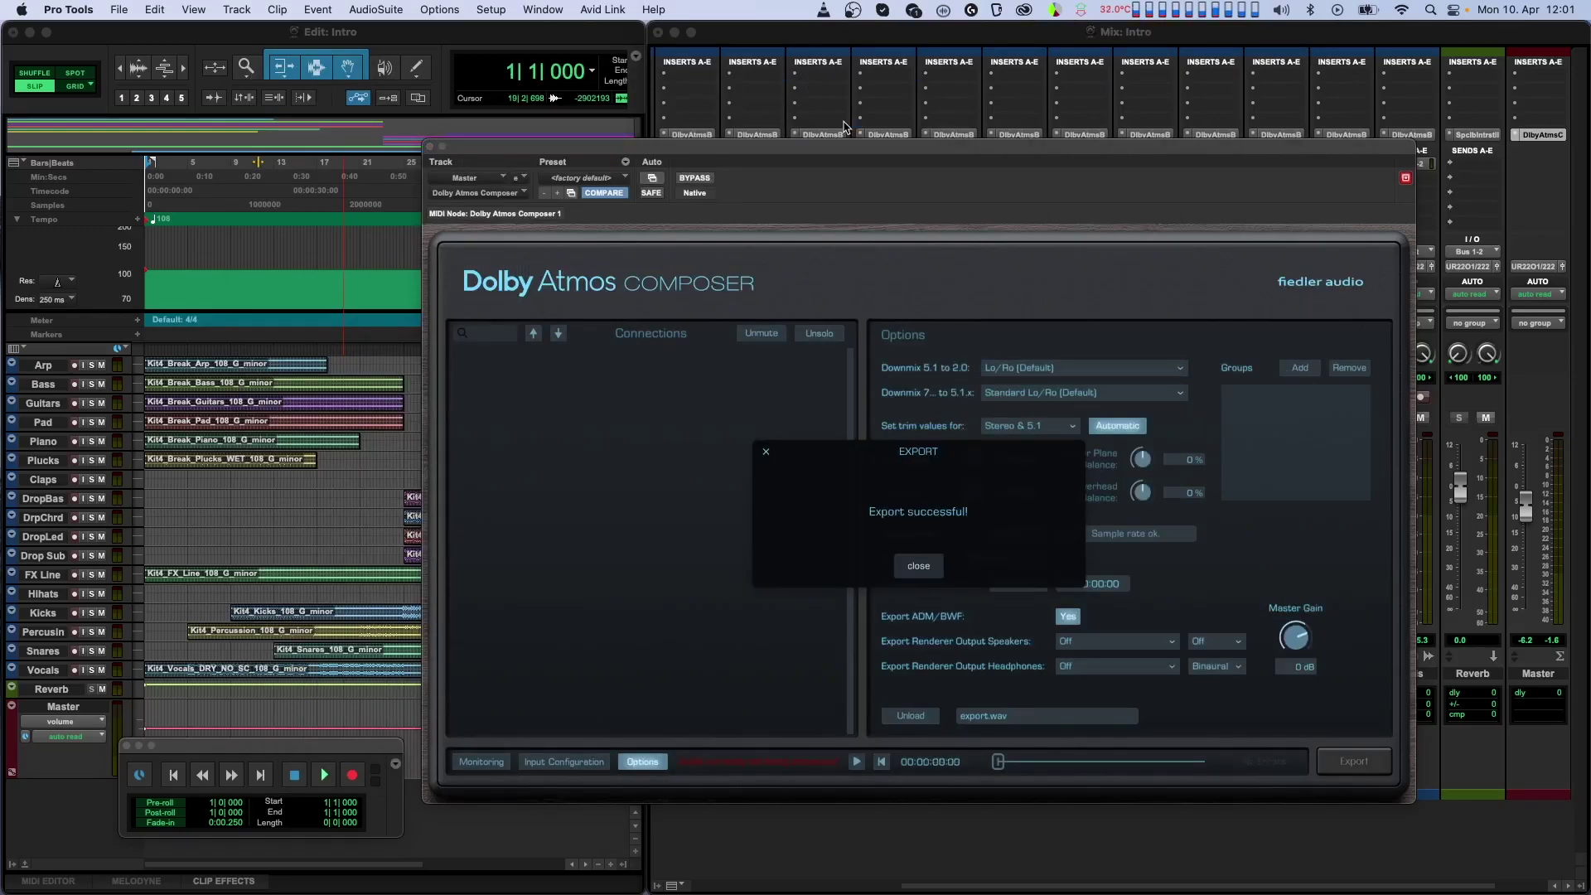
{"action": "left_click", "coordinate": [915, 569]}
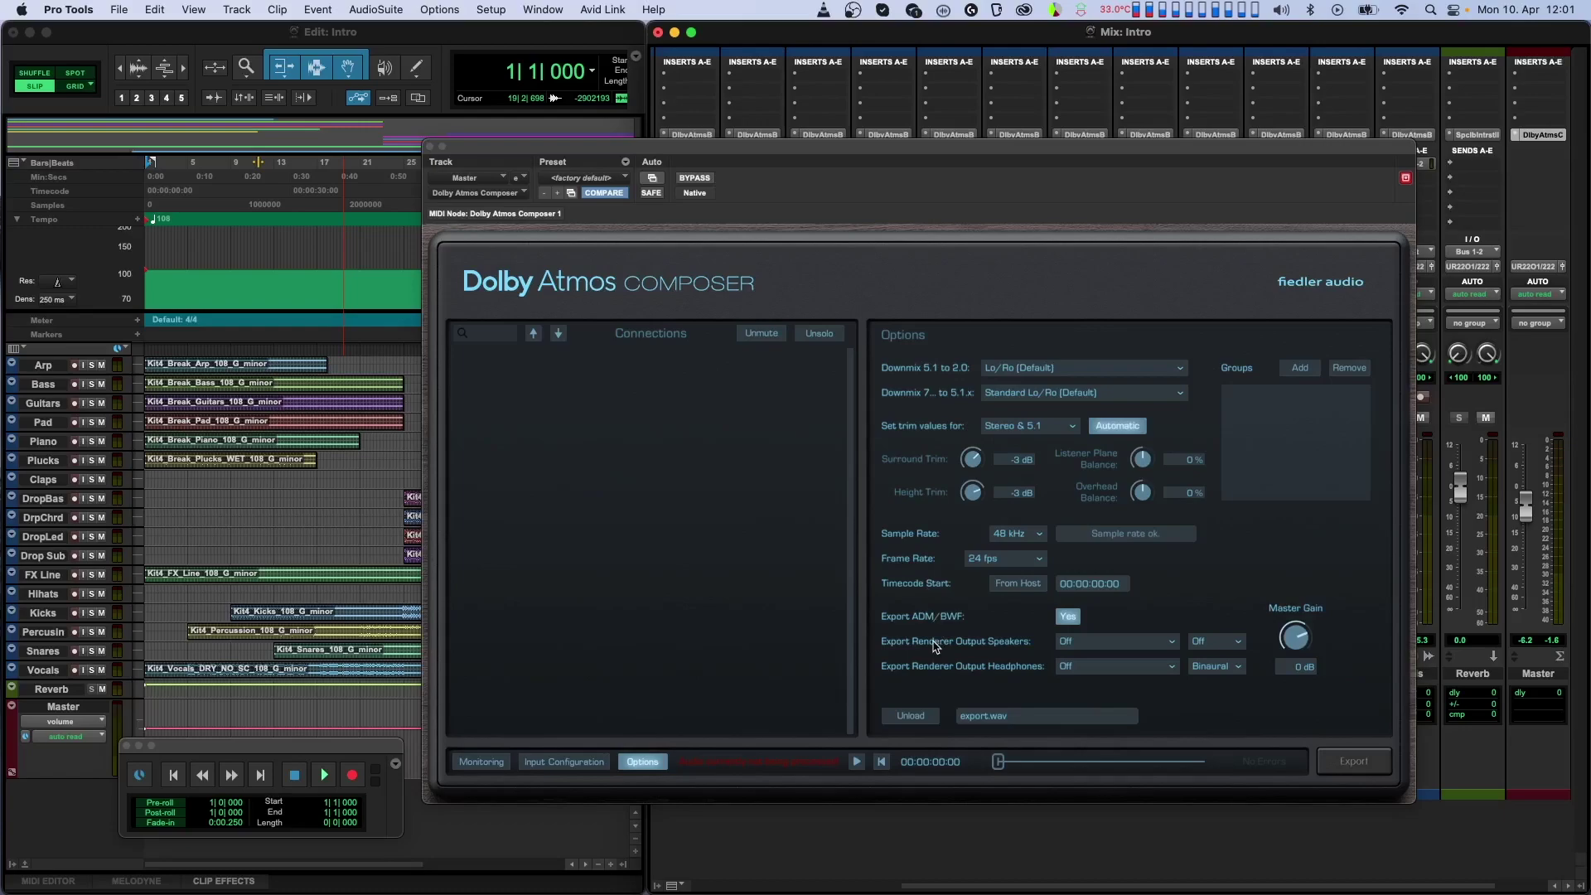